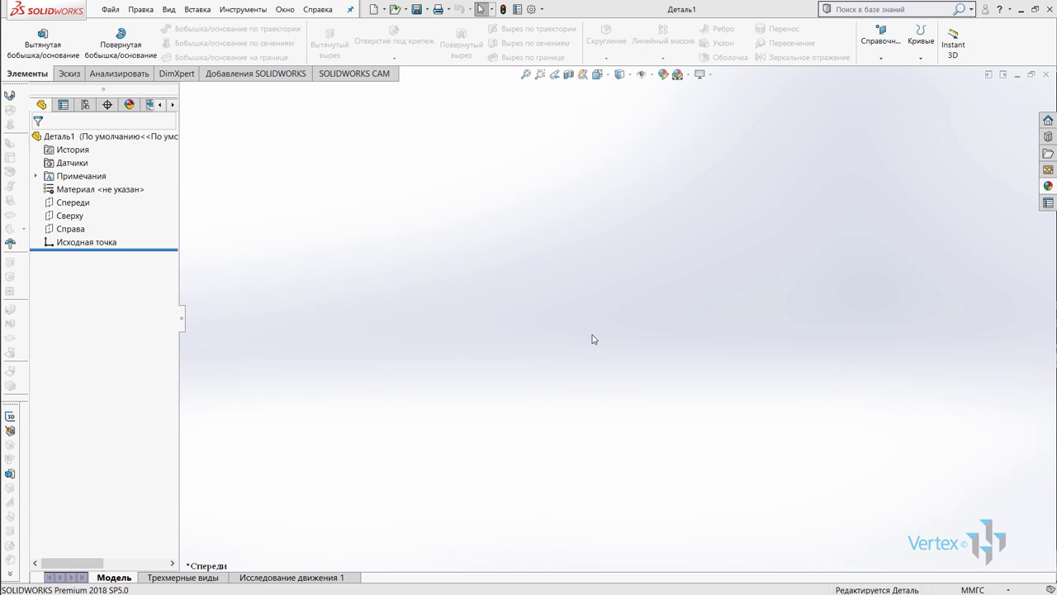
# Show the SOLIDWORKS CAM tab's milling and hole-machining tools for the new part Деталь1.
pyautogui.click(375, 78)
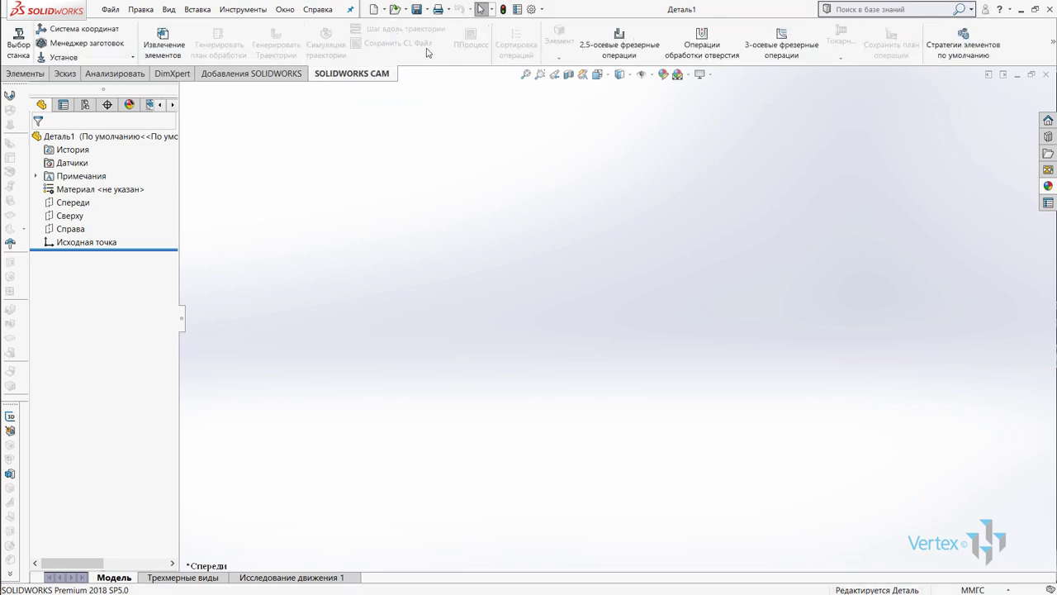
# Tick Start Up for SOLIDWORKS CAM 2018 in the Add-Ins dialog and apply.
pyautogui.click(542, 10)
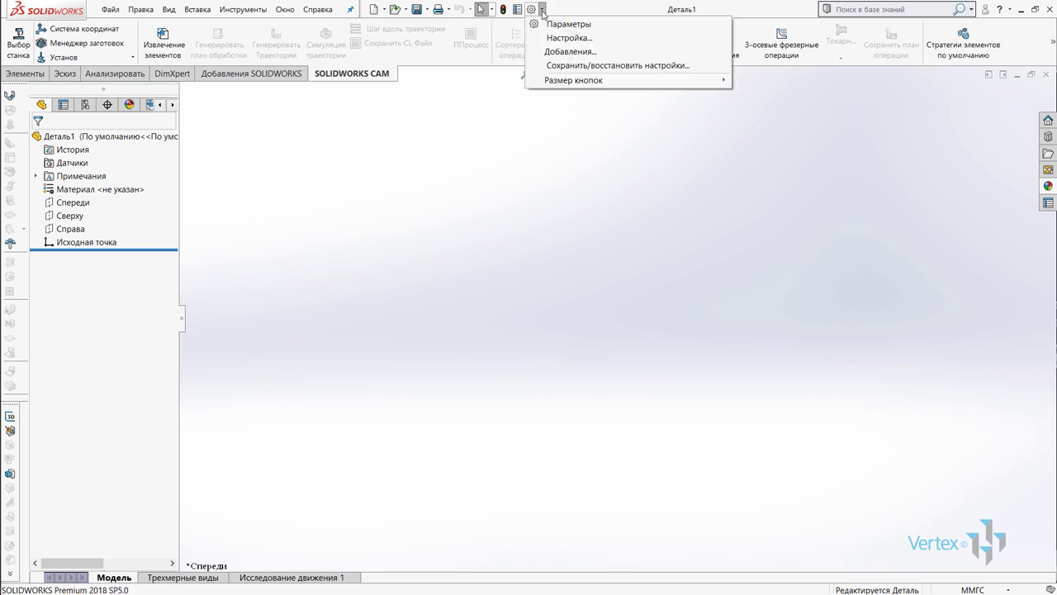
pyautogui.click(584, 54)
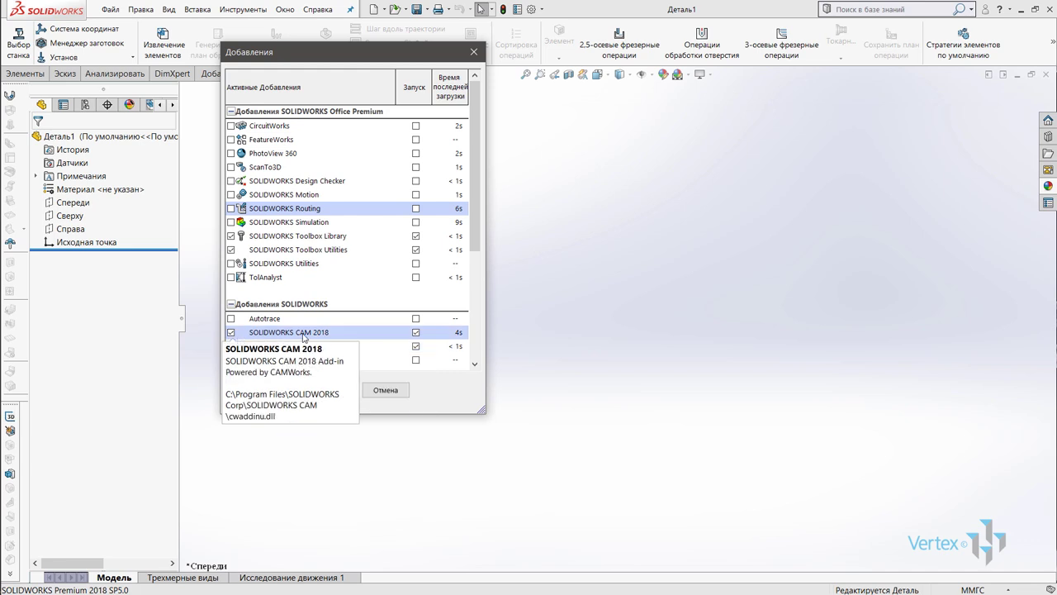
pyautogui.click(416, 332)
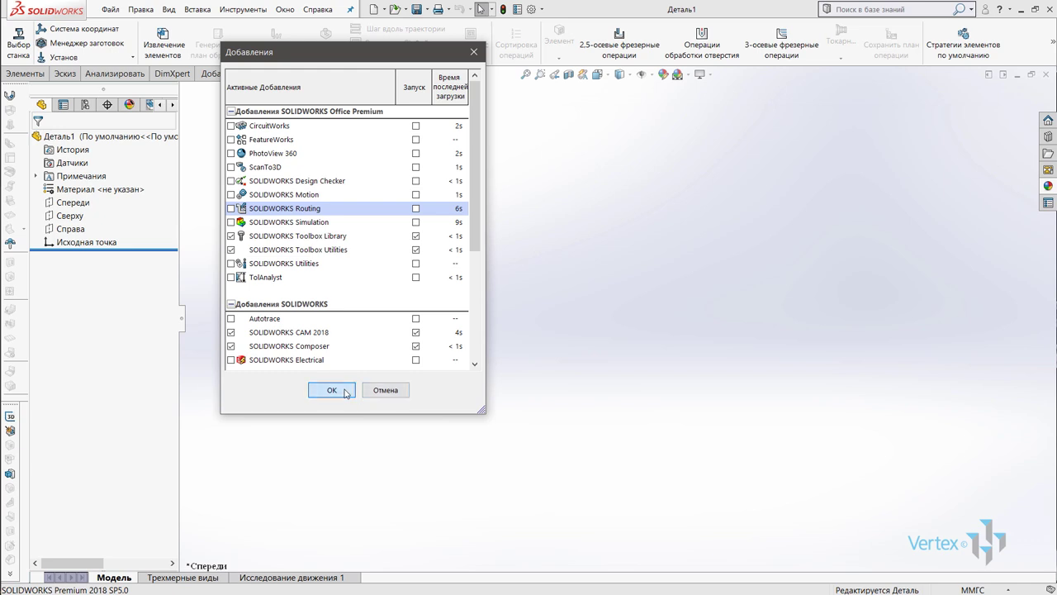
pyautogui.click(343, 391)
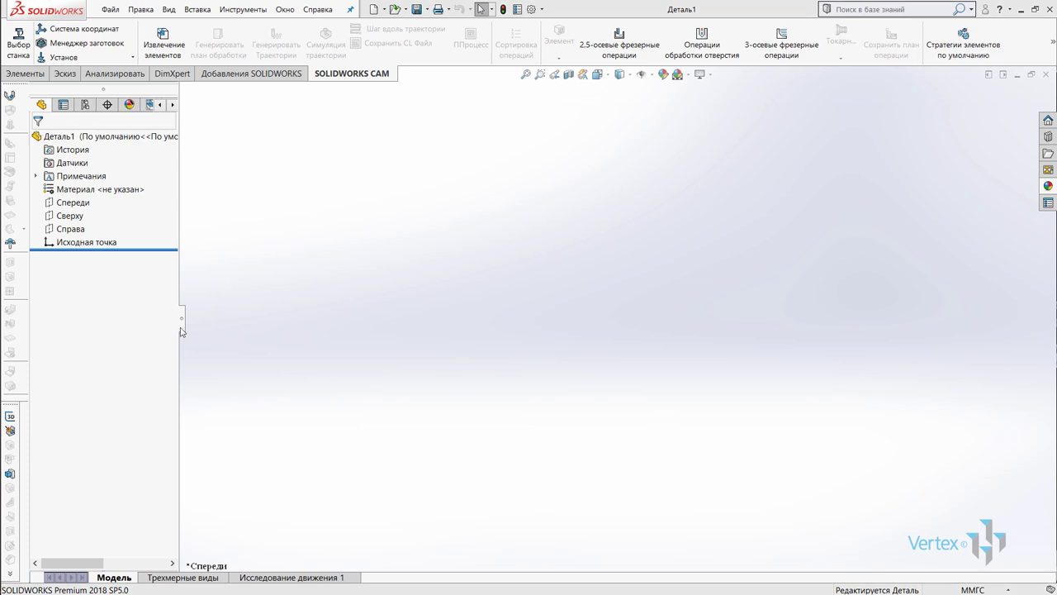
# Widen the side panel and browse the CAM feature, operation and Tool Crib 2 trees.
pyautogui.moveTo(182, 325); pyautogui.dragTo(244, 327)
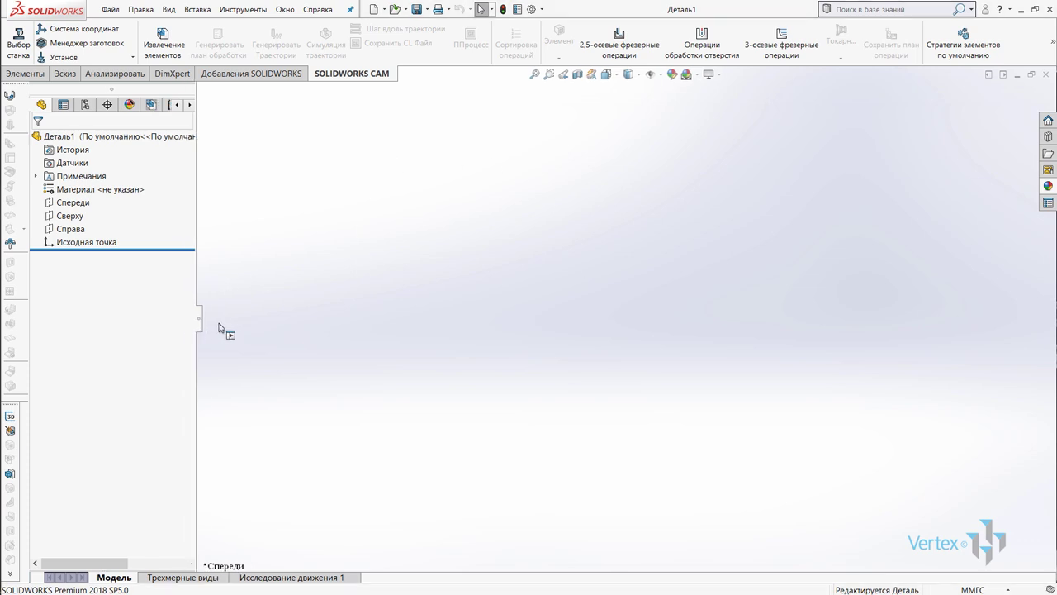
pyautogui.click(152, 104)
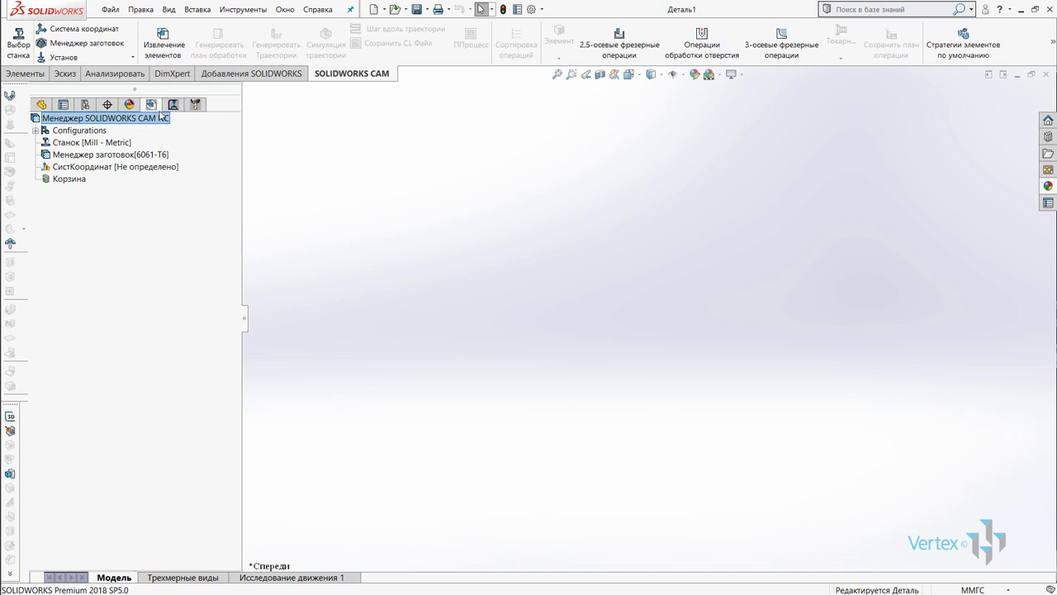
pyautogui.click(177, 109)
pyautogui.click(197, 107)
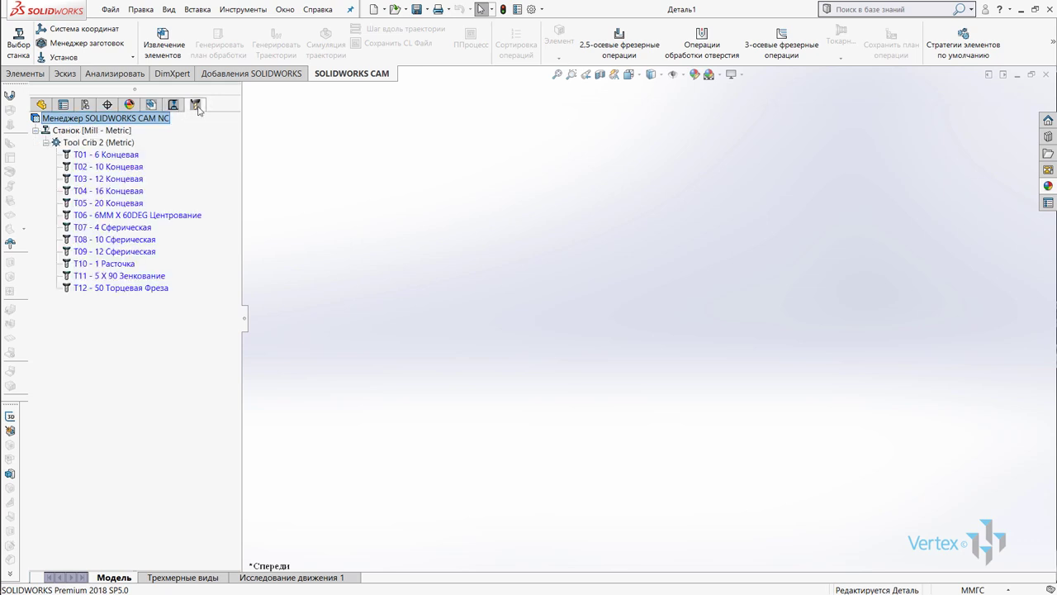
pyautogui.click(152, 105)
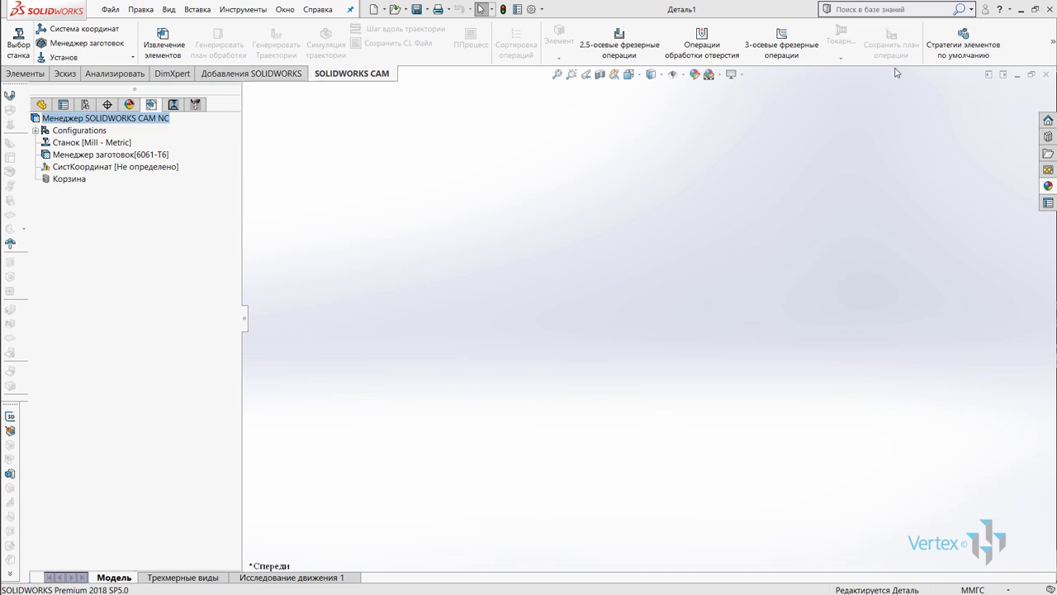
# Open the Machine dialog, showing Mill - Metric as the current machine.
pyautogui.click(1050, 48)
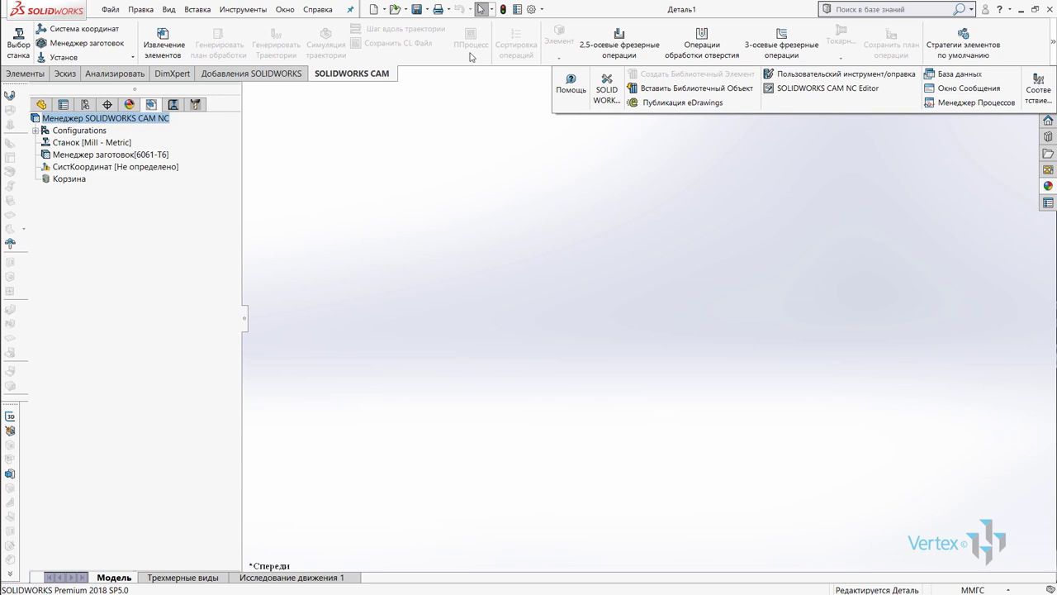
pyautogui.click(579, 150)
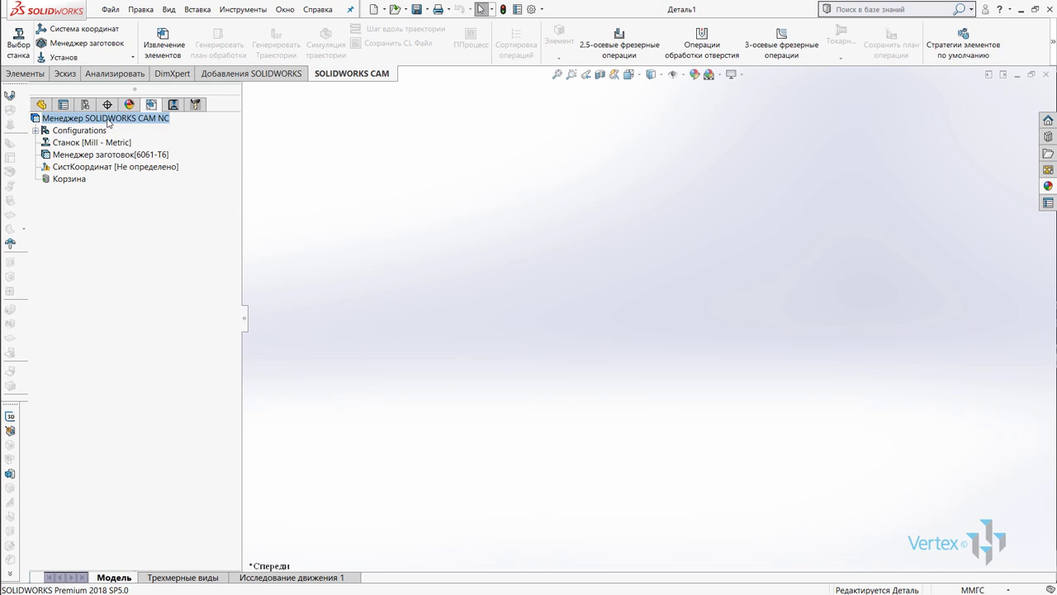
pyautogui.click(23, 47)
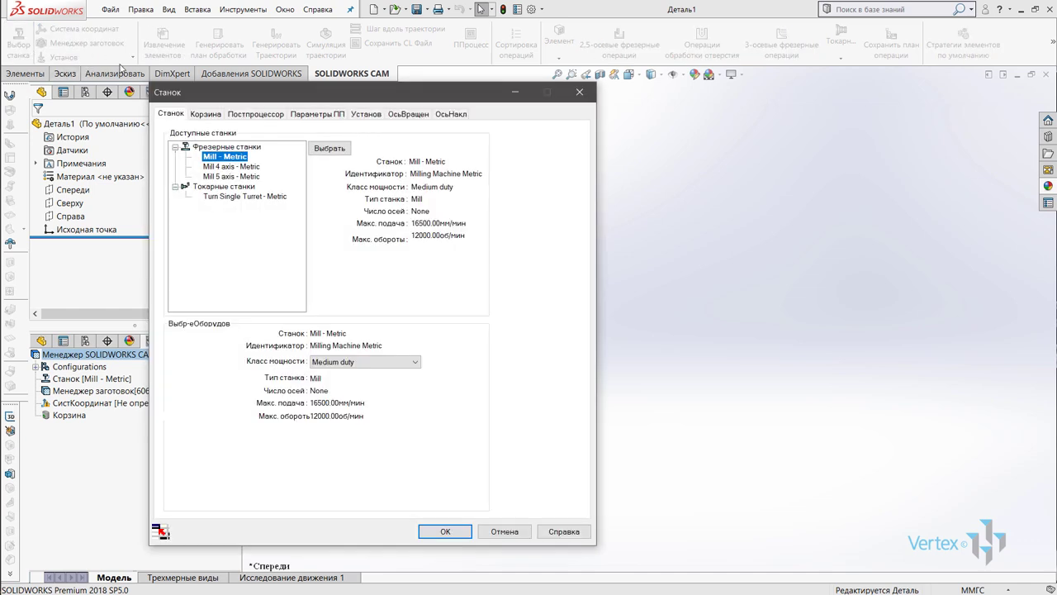
# Review Mill - Metric, 4-axis, 5-axis and Turn Single Turret - Metric details, then the M3Axis-Tutorial.CTL post.
pyautogui.moveTo(261, 92)
pyautogui.mouseDown()
pyautogui.moveTo(428, 40)
pyautogui.moveTo(438, 47)
pyautogui.mouseUp()
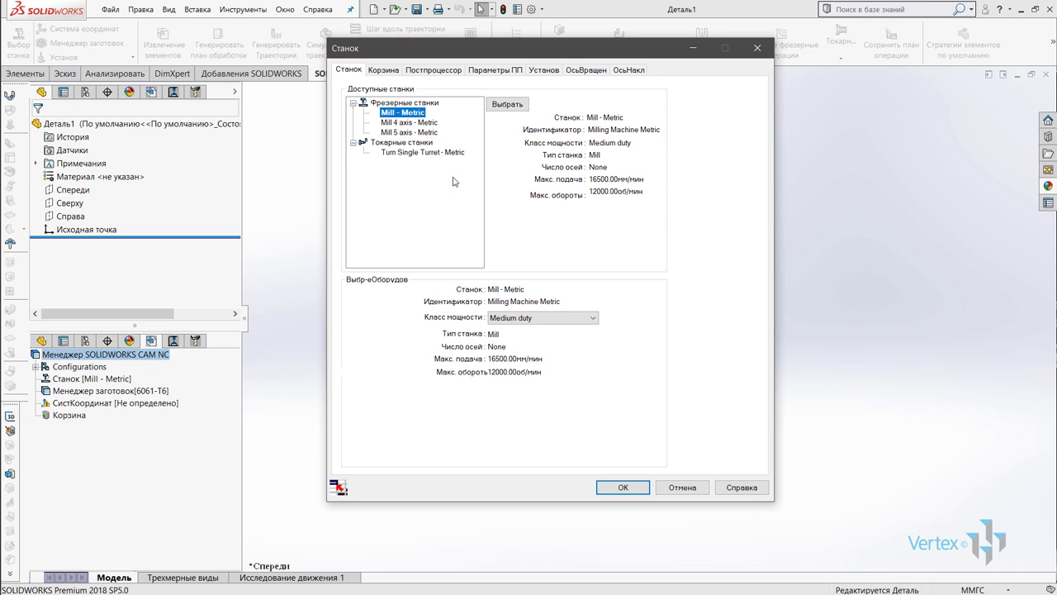
pyautogui.click(404, 123)
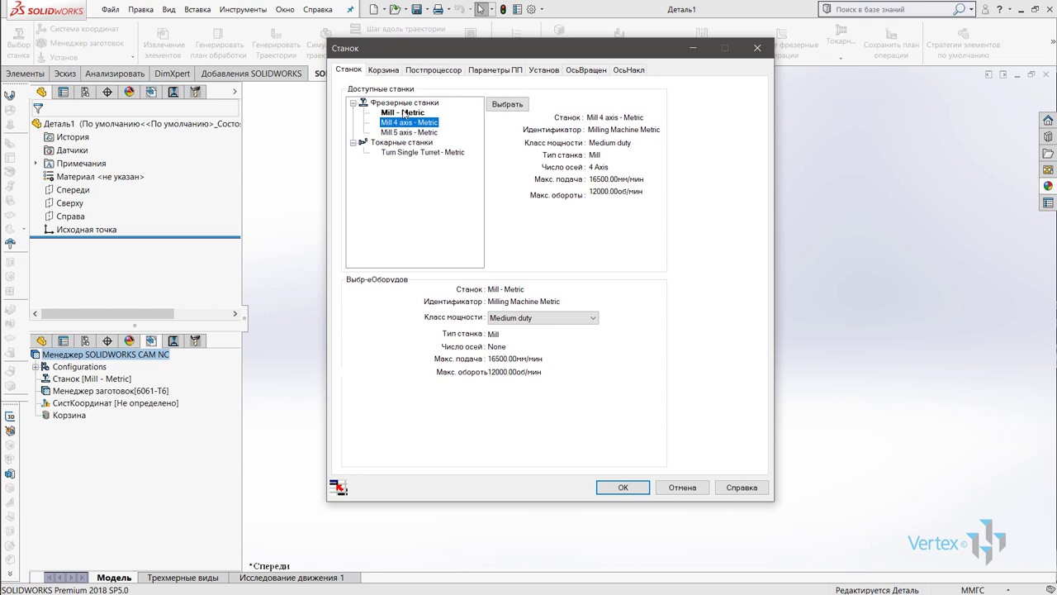
pyautogui.click(405, 113)
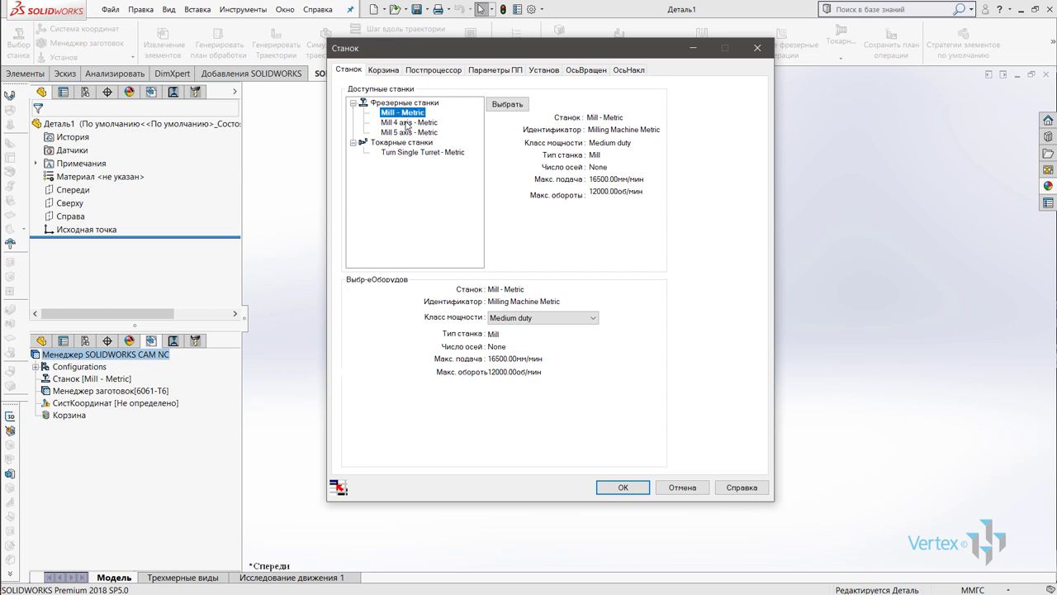
pyautogui.click(406, 124)
pyautogui.click(410, 133)
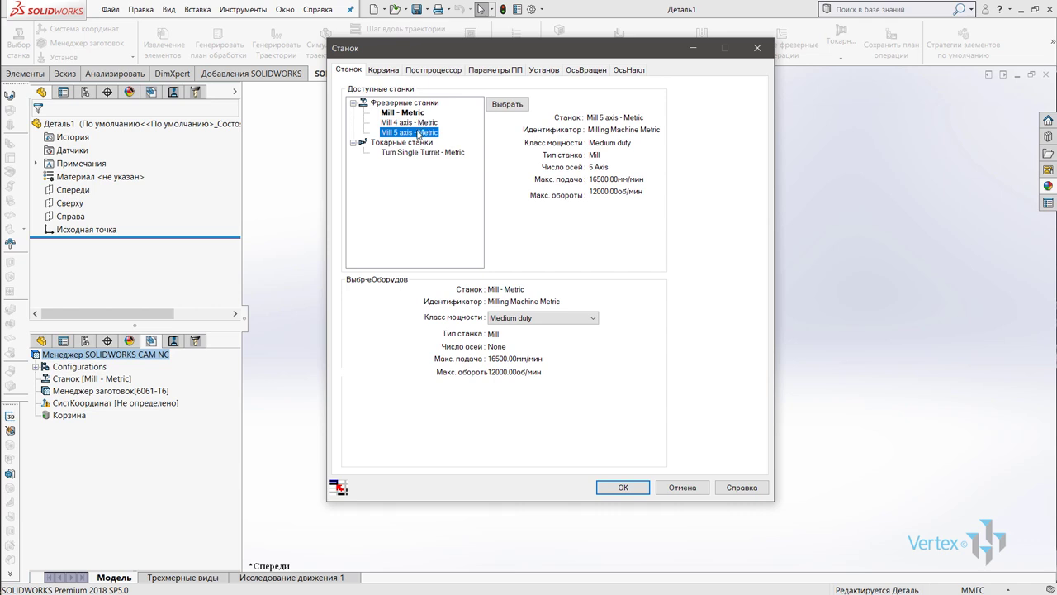
pyautogui.click(426, 155)
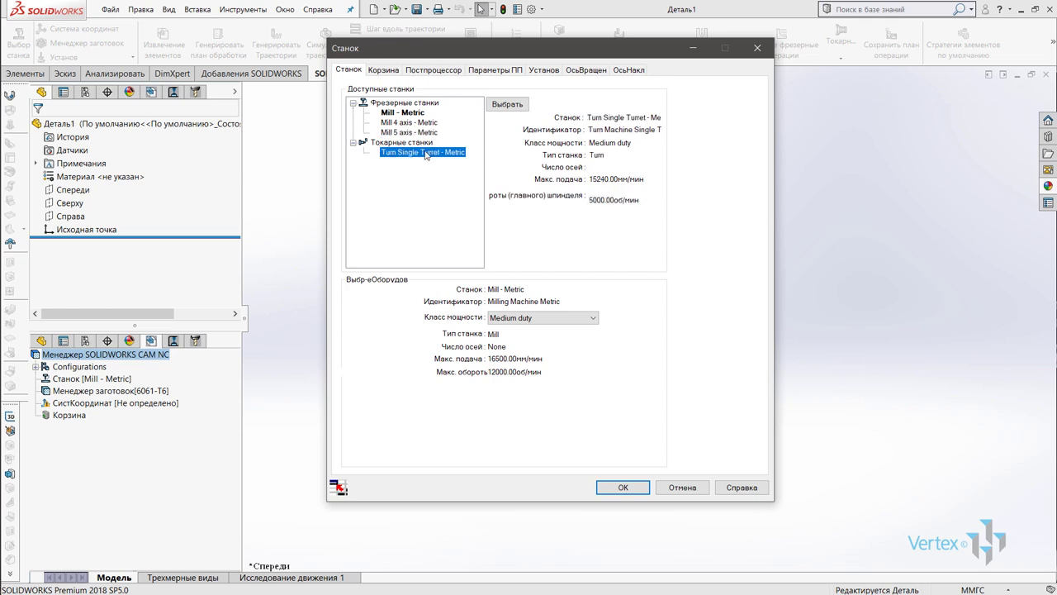
pyautogui.click(446, 75)
# Preview the ALLENBRADELY-8400, ANILAM 1100, FANUC10M and DIALOG4 post-processors.
pyautogui.scroll(-5, 444, 146)
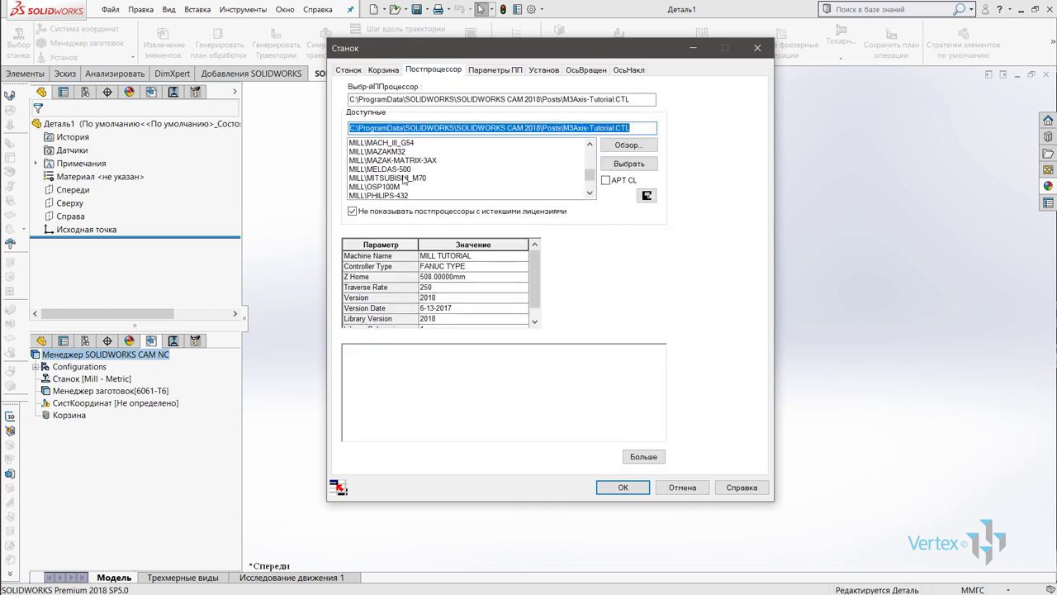
pyautogui.scroll(-5, 404, 179)
pyautogui.scroll(-5, 404, 178)
pyautogui.scroll(10, 405, 178)
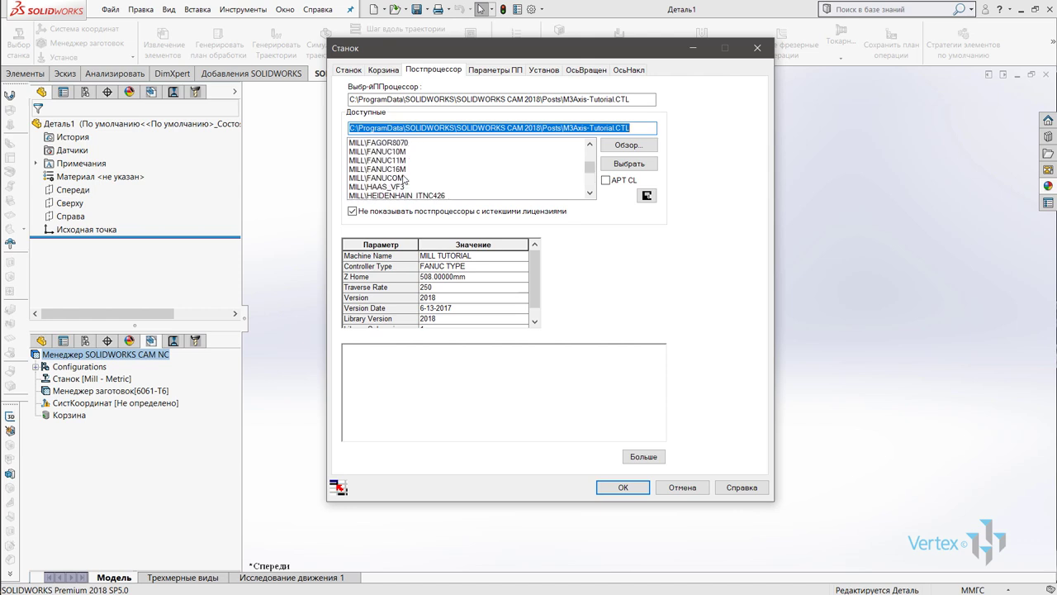
pyautogui.scroll(10, 404, 178)
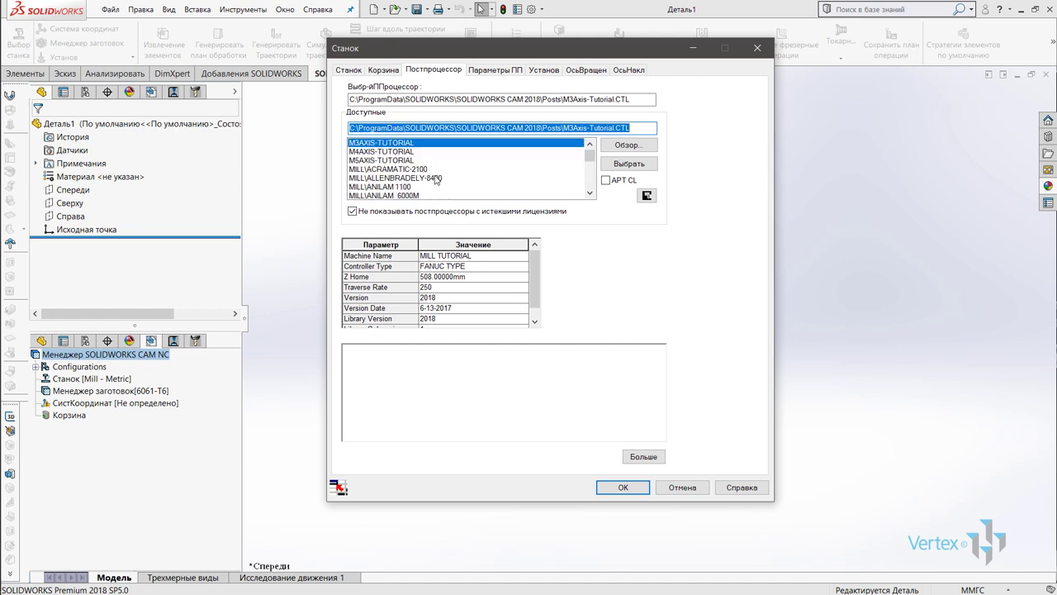
pyautogui.click(431, 178)
pyautogui.click(410, 187)
pyautogui.scroll(-2, 410, 193)
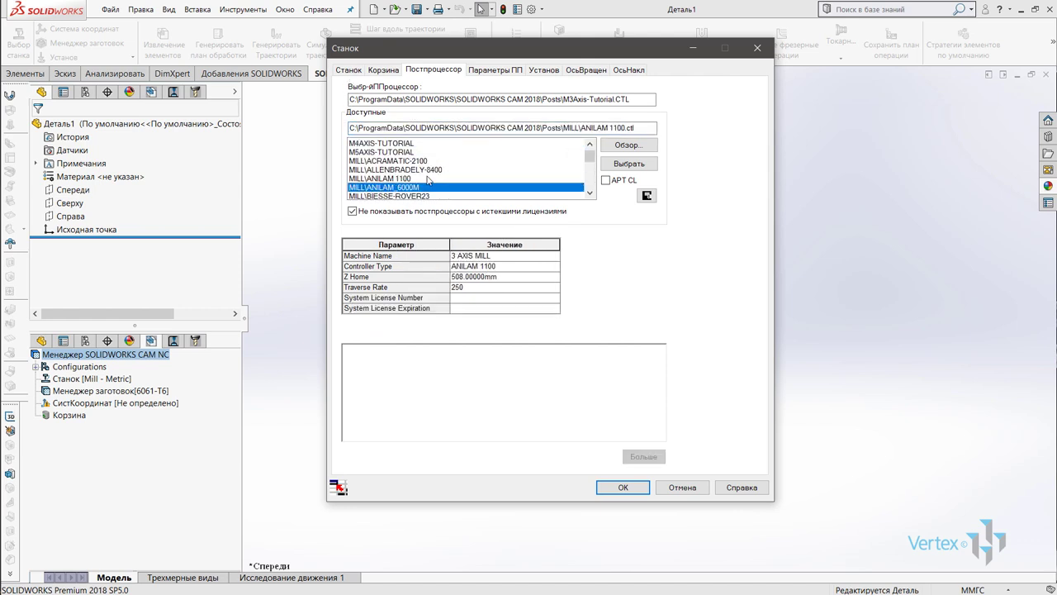
pyautogui.scroll(-3, 411, 193)
pyautogui.click(405, 187)
pyautogui.click(433, 162)
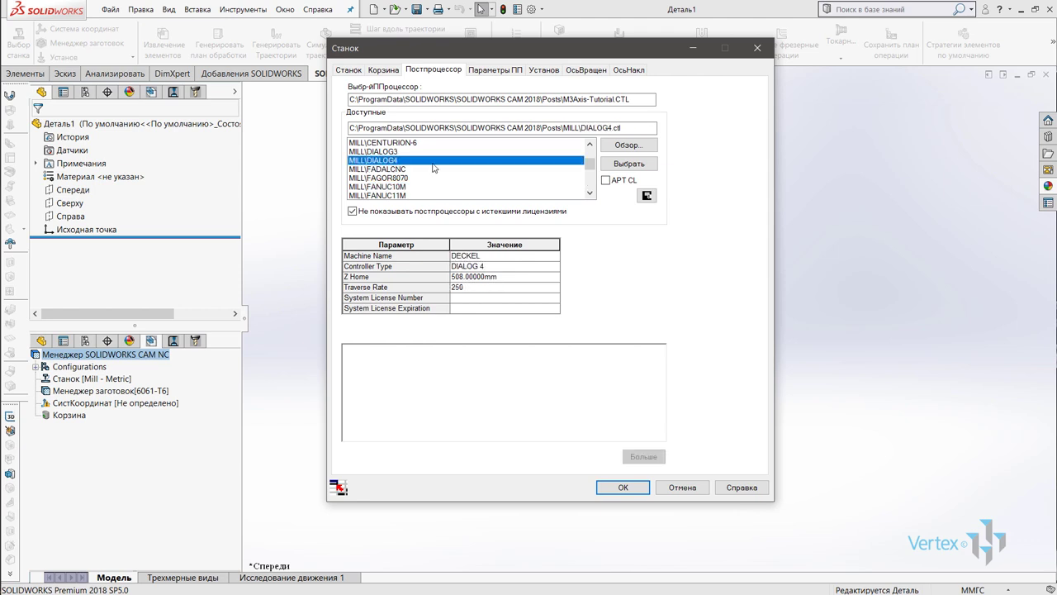
pyautogui.scroll(3, 435, 169)
pyautogui.scroll(2, 433, 169)
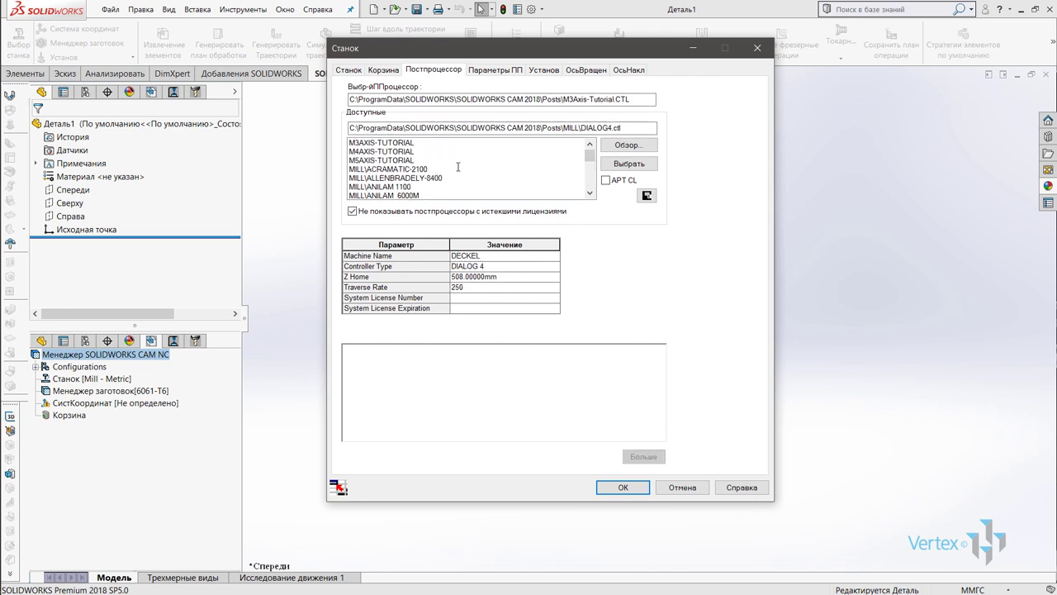
# Check the posting parameters and tilt-axis settings, then select Mill 4 axis - Metric.
pyautogui.click(505, 71)
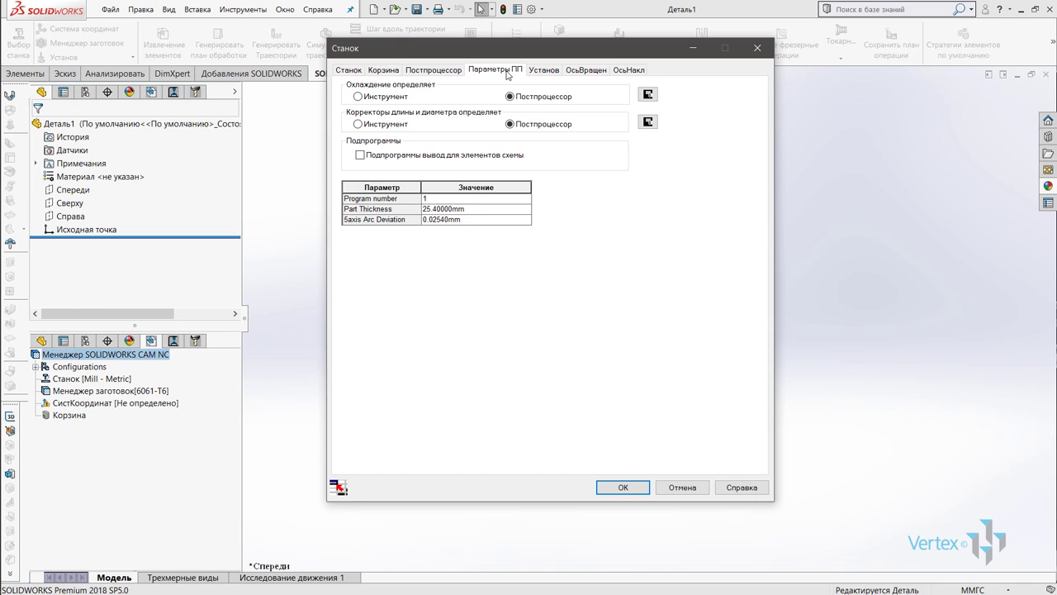
pyautogui.click(613, 71)
pyautogui.click(351, 70)
pyautogui.click(406, 122)
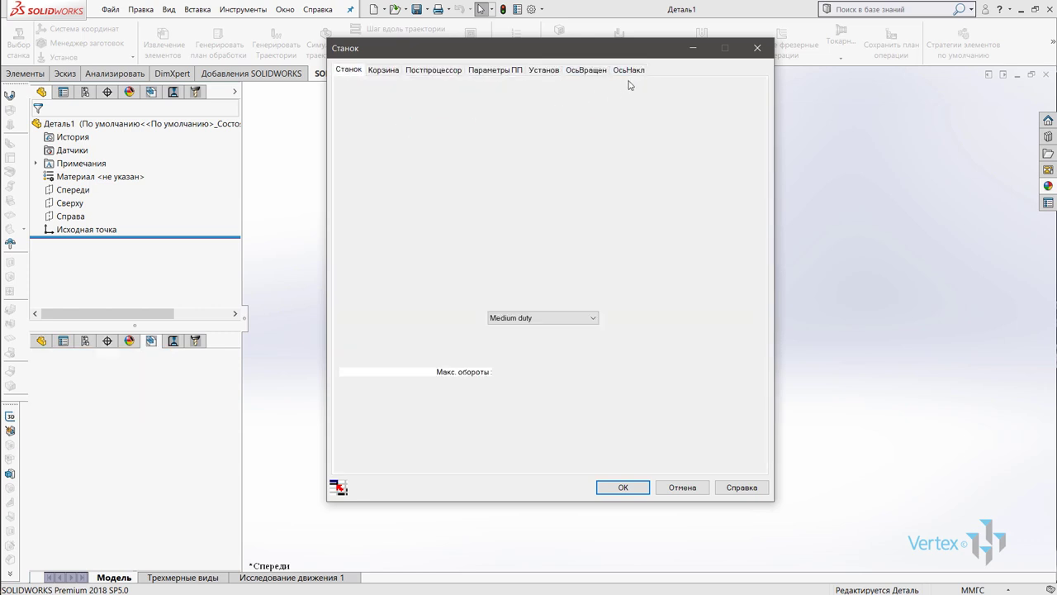
pyautogui.click(630, 72)
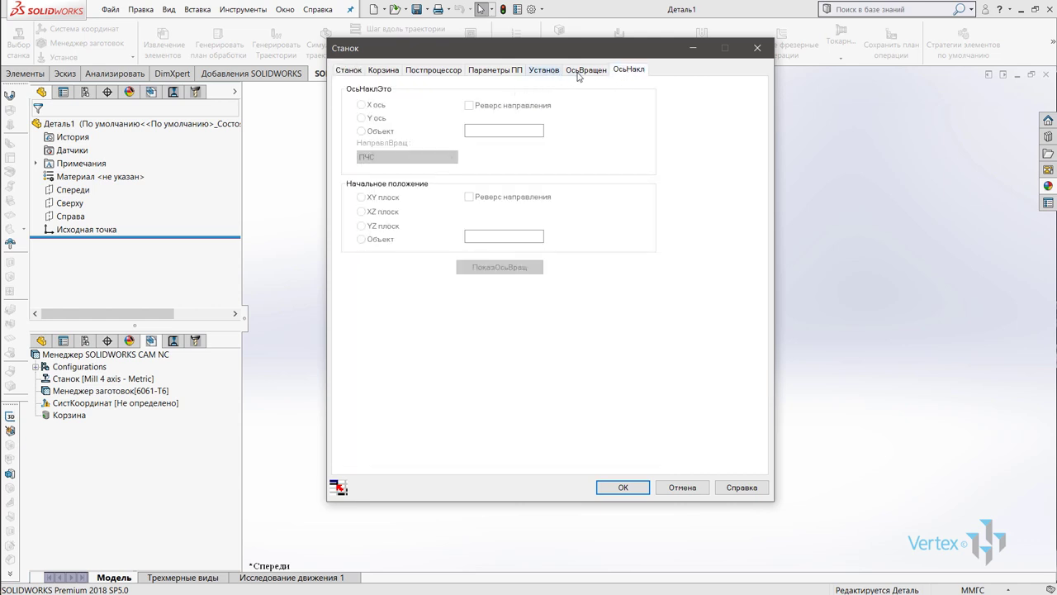
pyautogui.click(581, 72)
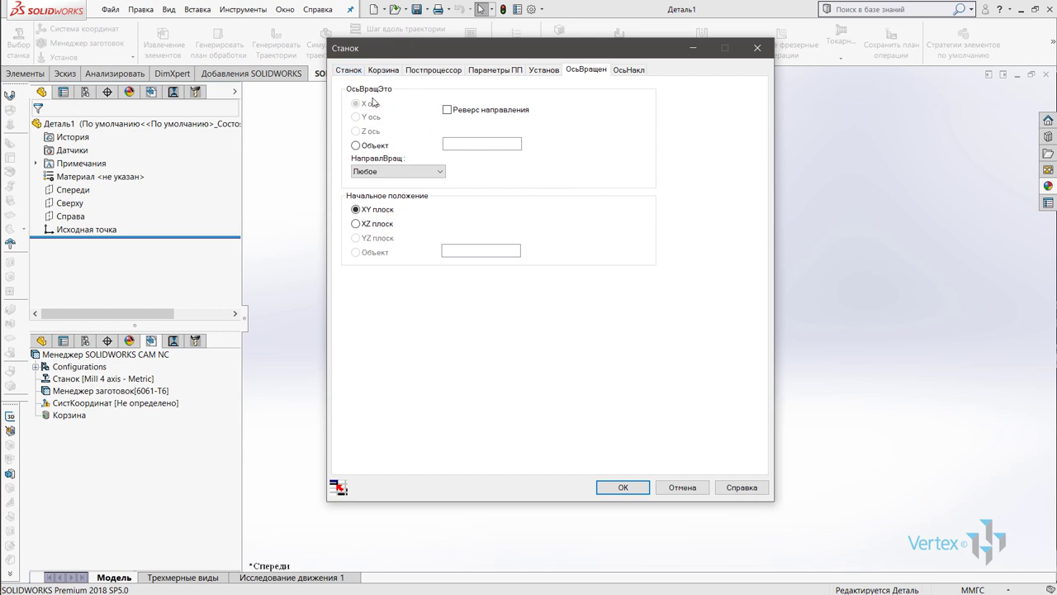
pyautogui.click(352, 69)
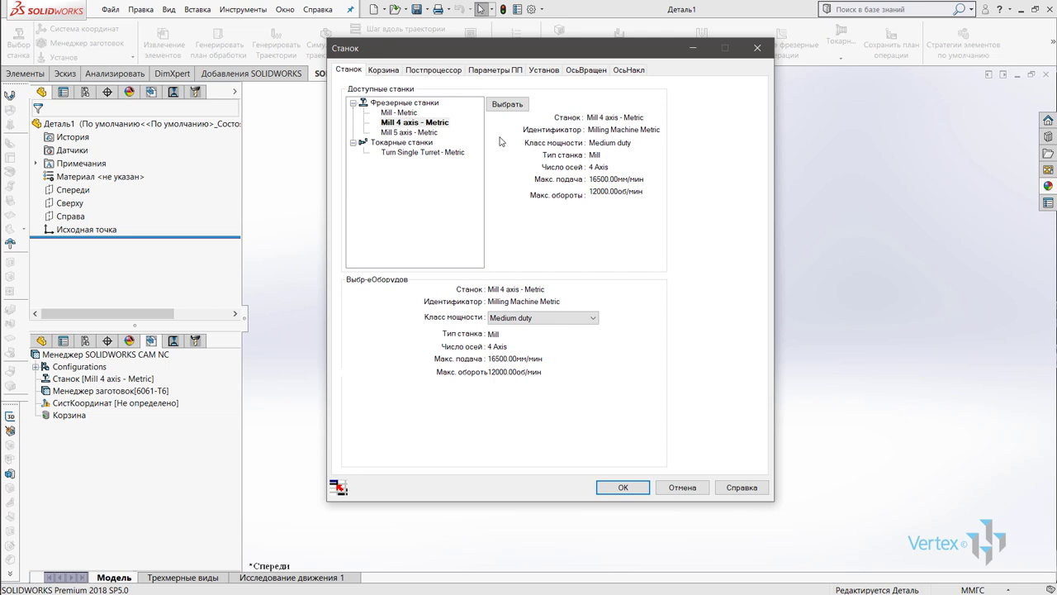
# Scroll through the available milling post-processors on the Постпроцессор tab.
pyautogui.click(437, 70)
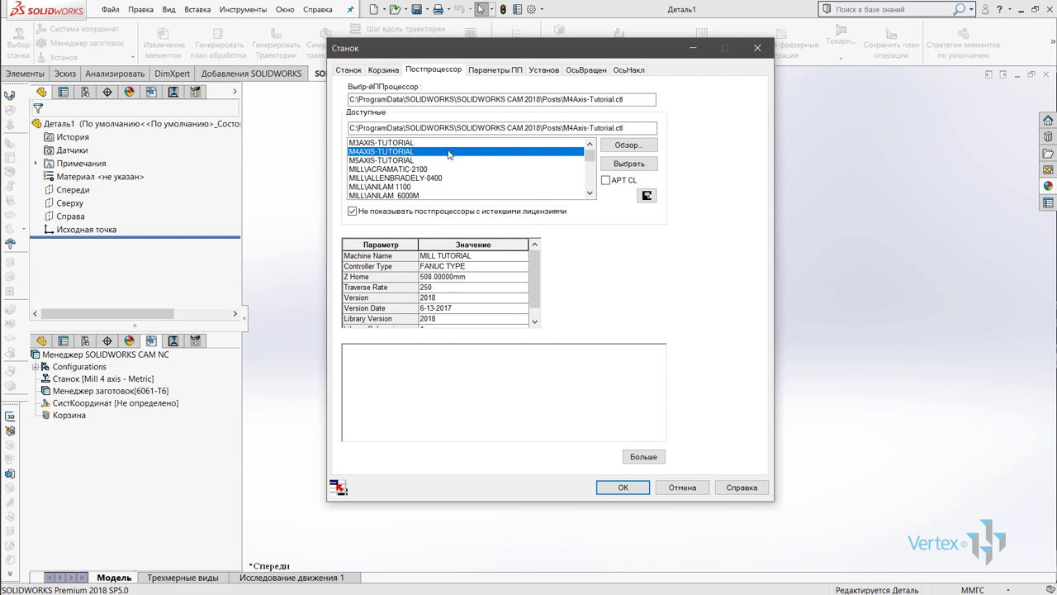
pyautogui.click(590, 193)
pyautogui.click(590, 193)
pyautogui.click(589, 193)
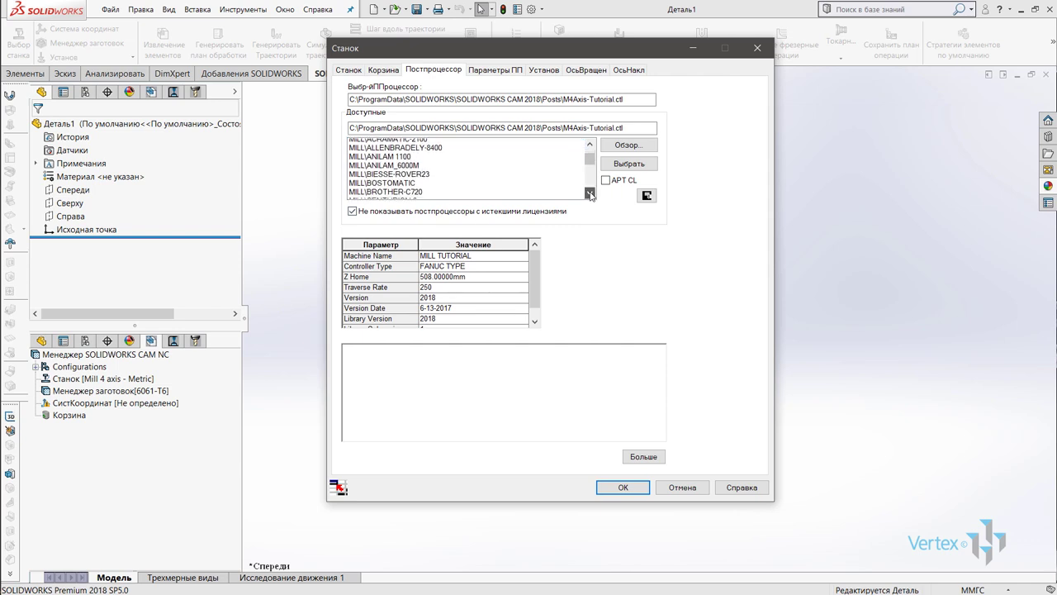
pyautogui.click(590, 193)
pyautogui.click(590, 194)
pyautogui.click(590, 193)
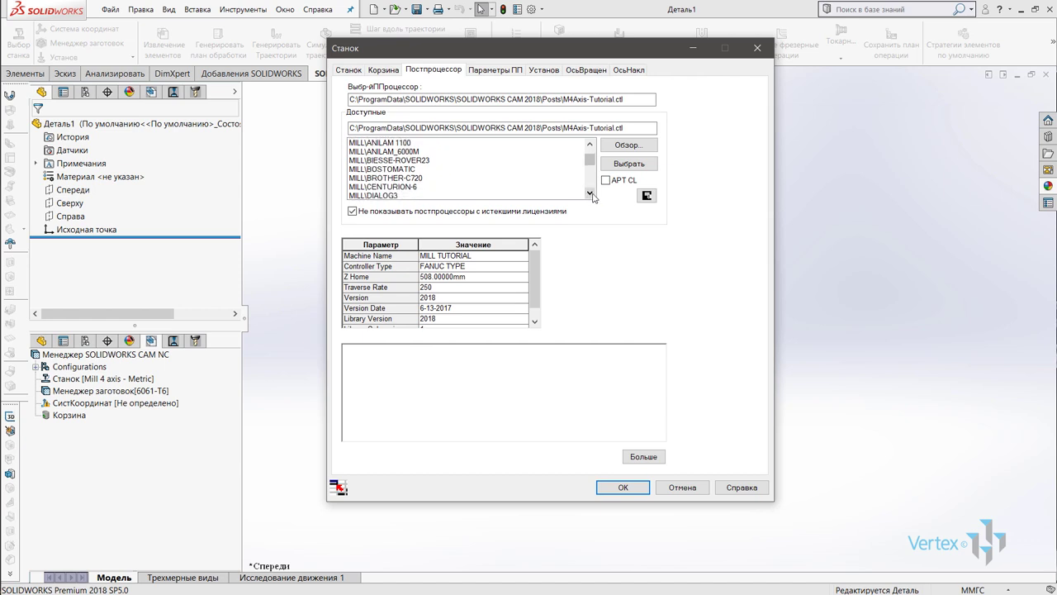
pyautogui.click(590, 193)
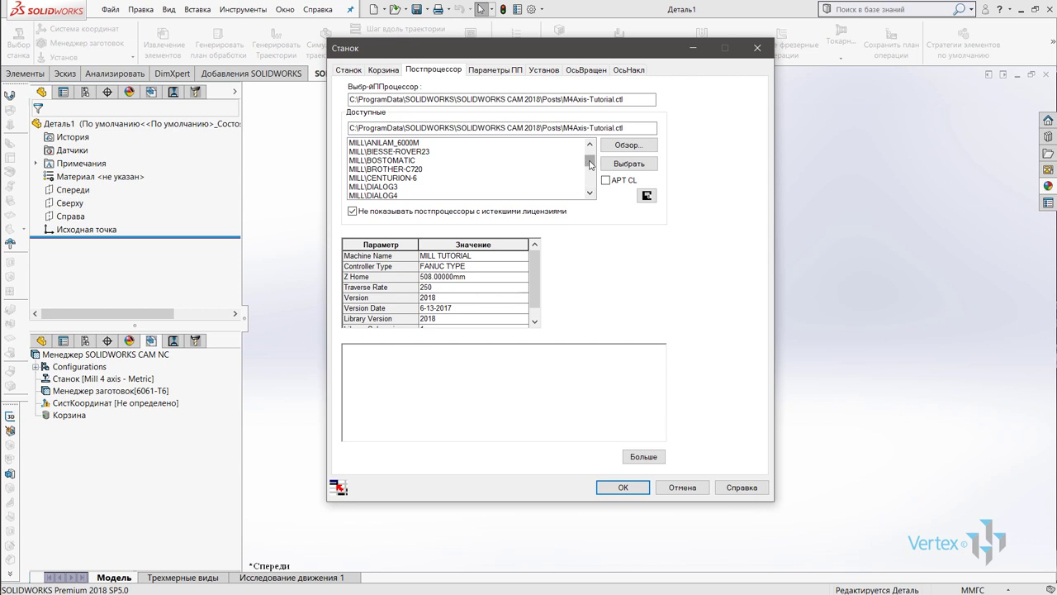
pyautogui.moveTo(590, 164); pyautogui.dragTo(594, 190)
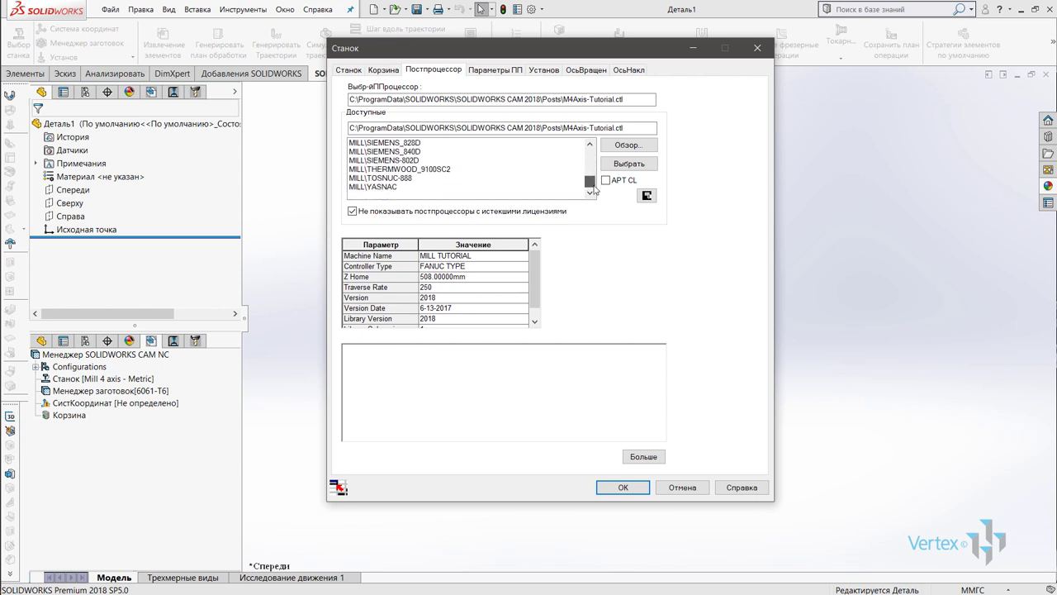
pyautogui.scroll(3, 471, 181)
pyautogui.scroll(4, 422, 175)
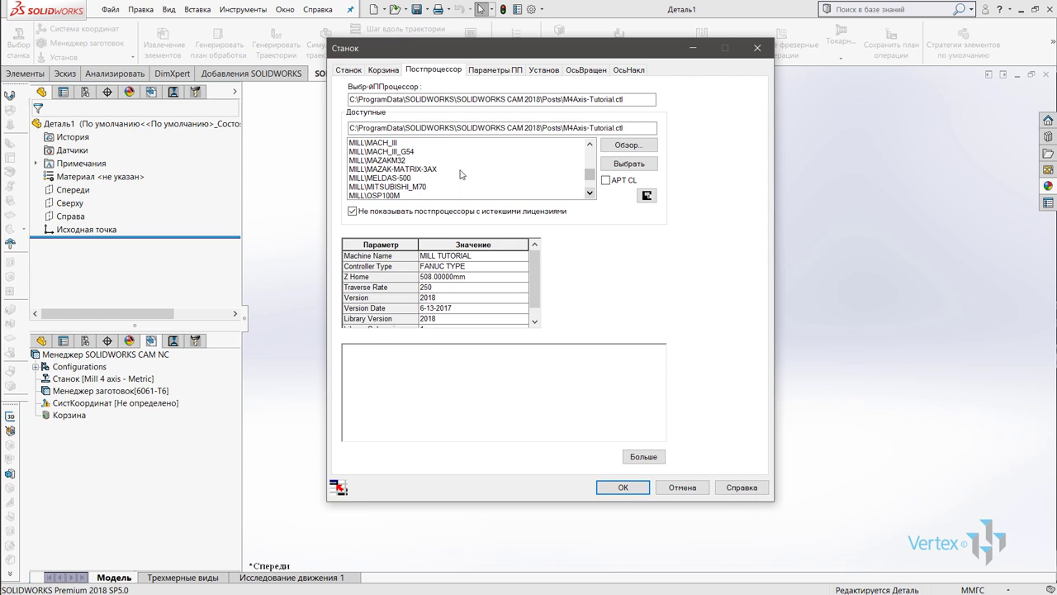
# Compare the MACH_III_G54, SIEMENS_840D, FAGOR8070 and FANUC10M post-processor parameters.
pyautogui.click(403, 152)
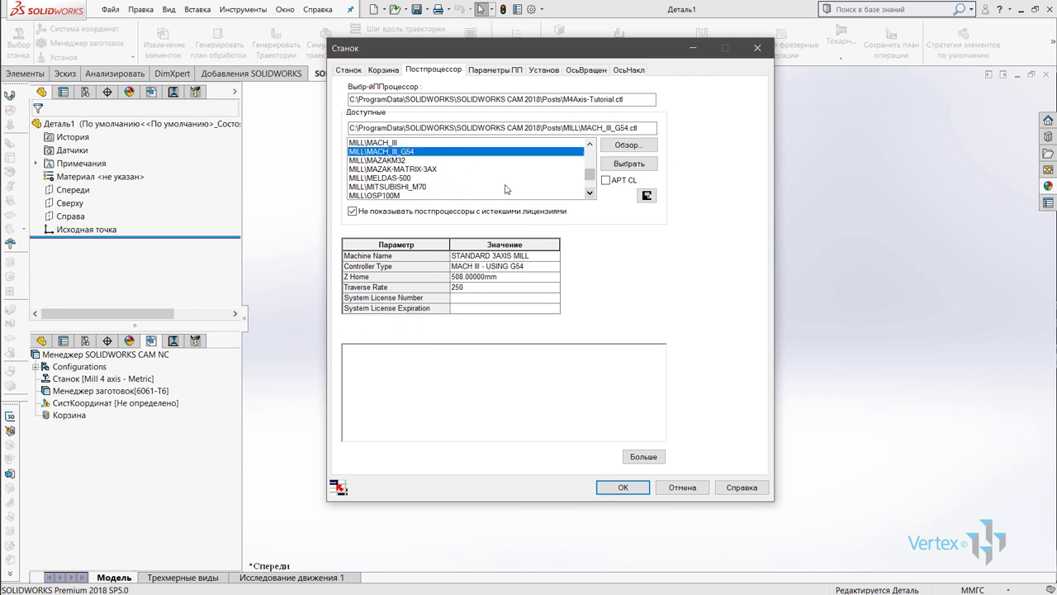
pyautogui.scroll(-1, 508, 188)
pyautogui.scroll(-1, 479, 182)
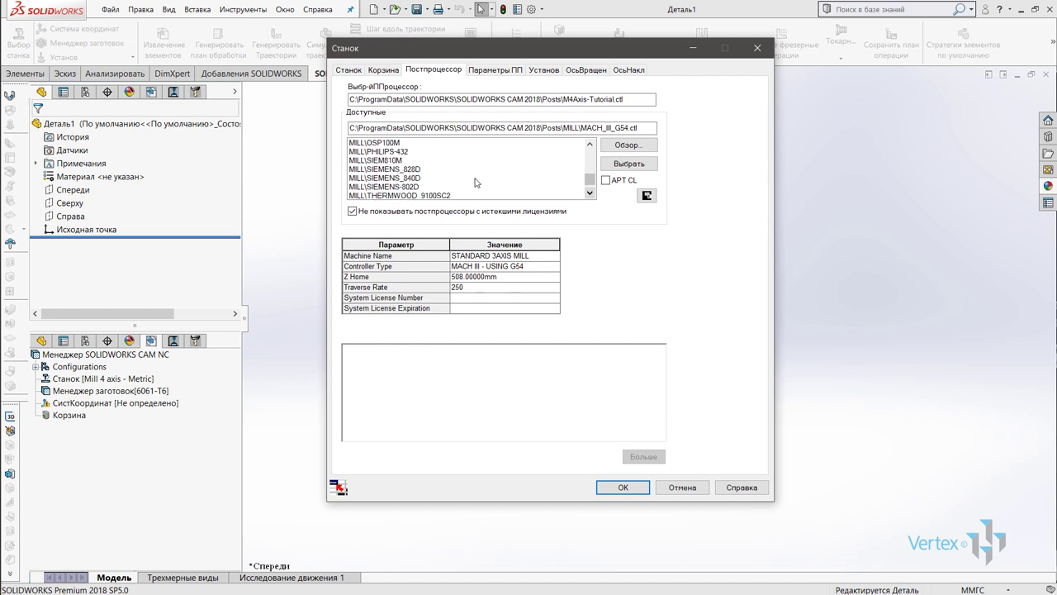
pyautogui.click(413, 178)
pyautogui.scroll(-1, 511, 162)
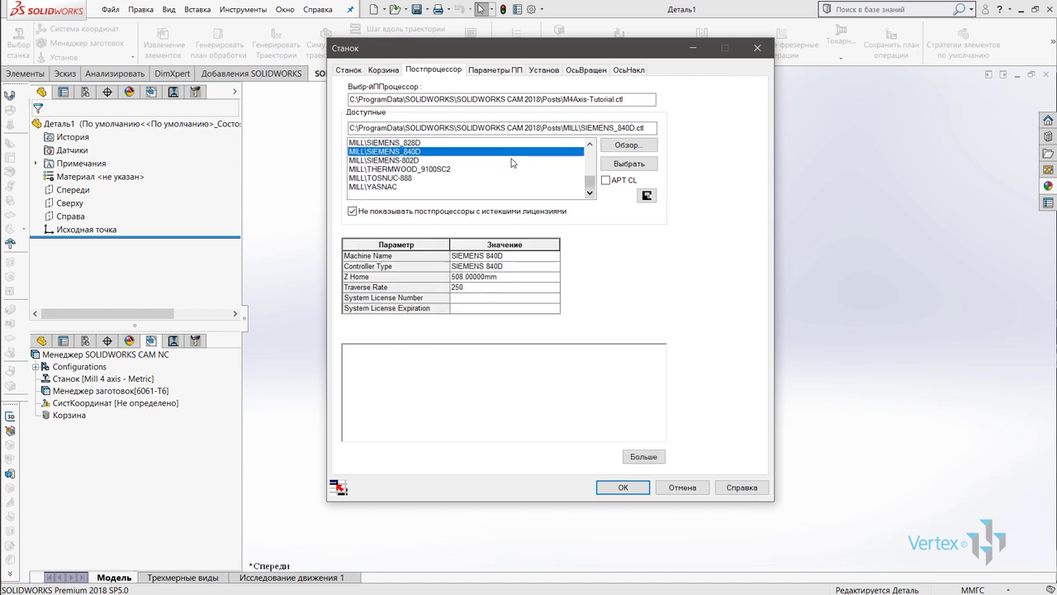
pyautogui.scroll(1, 511, 163)
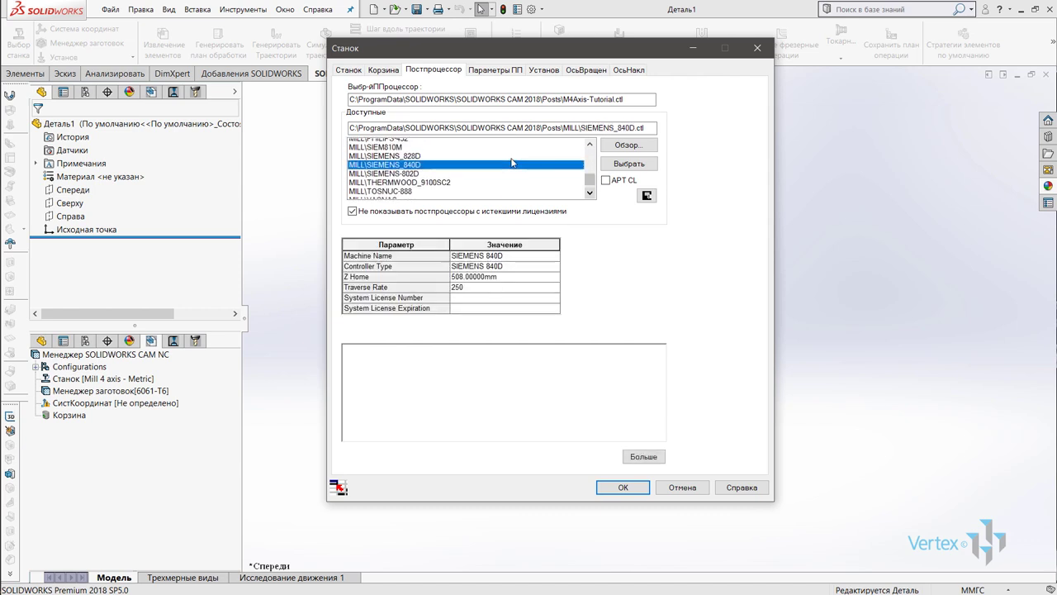
pyautogui.scroll(1, 512, 163)
pyautogui.scroll(1, 509, 164)
pyautogui.scroll(1, 507, 167)
pyautogui.scroll(1, 506, 167)
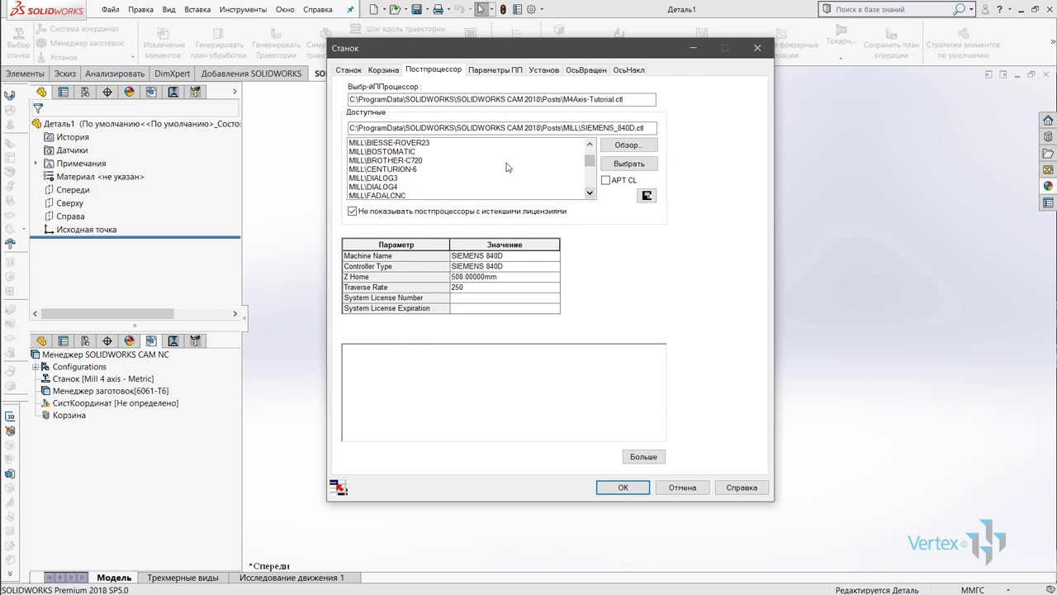
pyautogui.scroll(1, 506, 167)
pyautogui.scroll(1, 507, 167)
pyautogui.scroll(1, 507, 168)
pyautogui.scroll(-1, 507, 168)
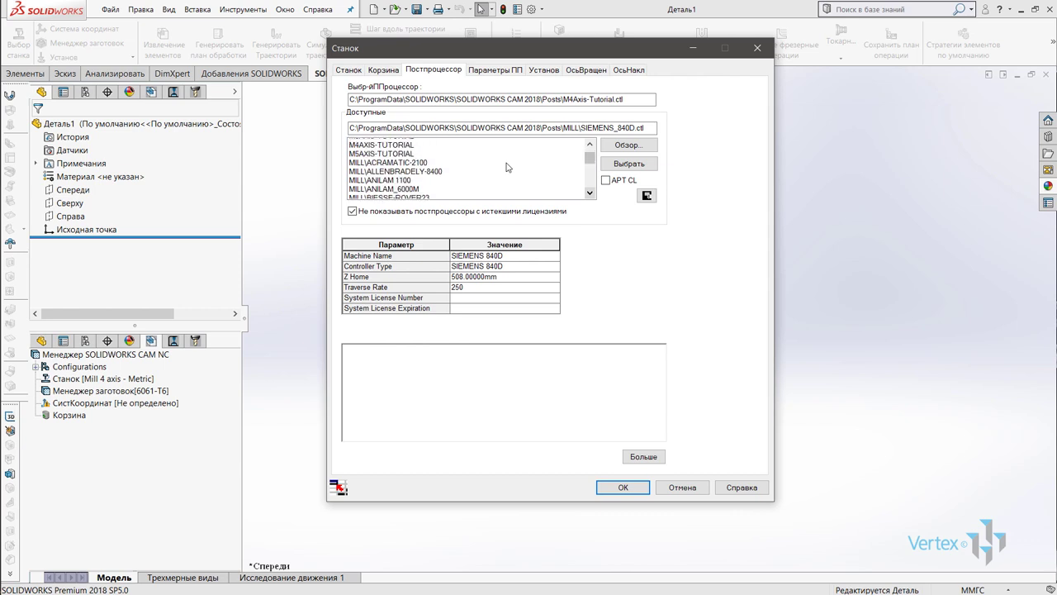
pyautogui.scroll(-1, 506, 167)
pyautogui.scroll(-1, 506, 168)
pyautogui.scroll(-1, 507, 168)
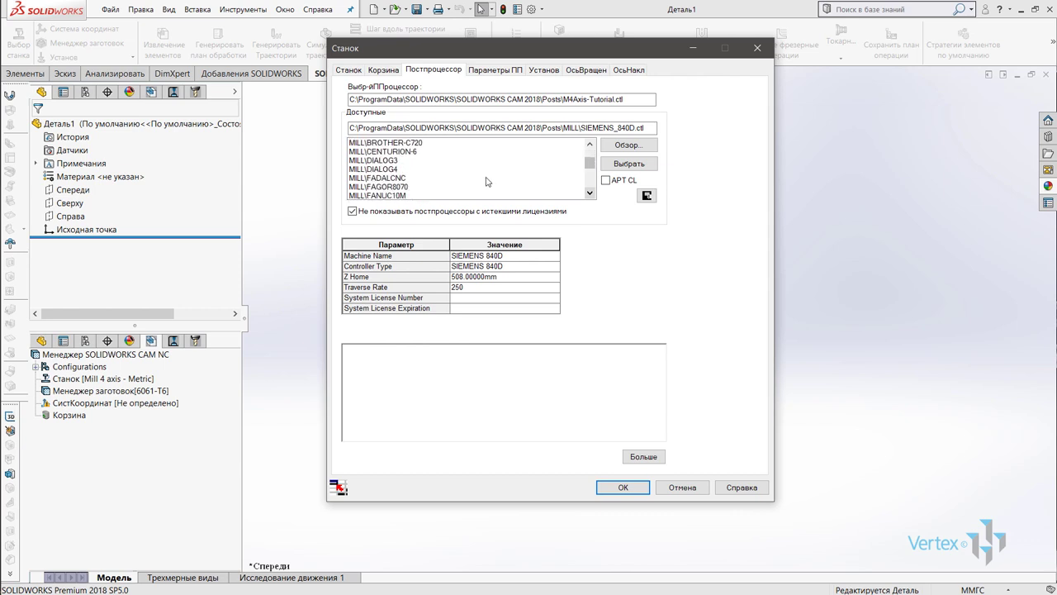
pyautogui.click(393, 188)
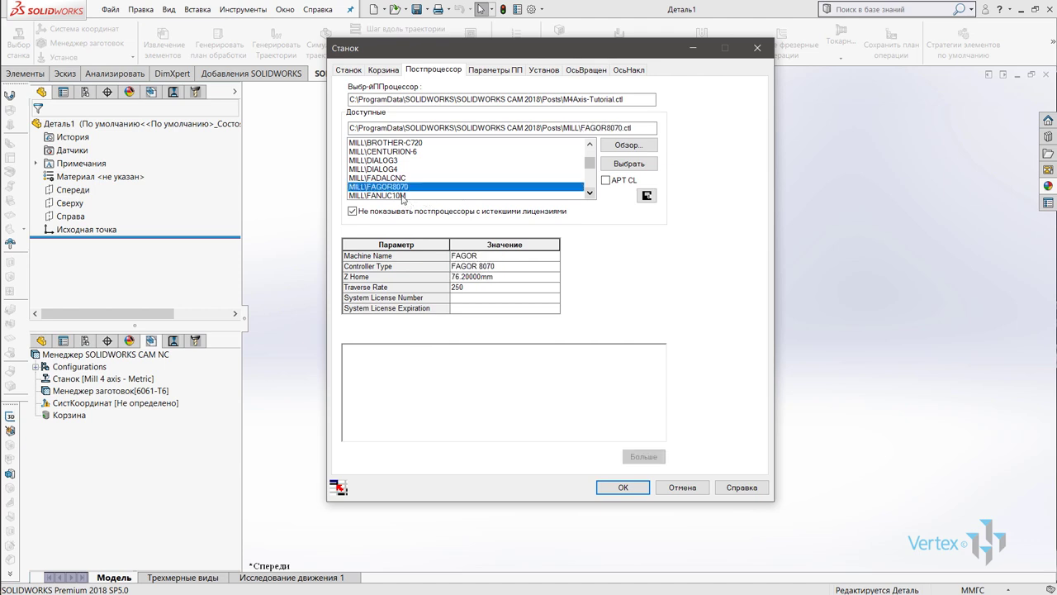
pyautogui.click(402, 195)
pyautogui.scroll(-3, 478, 166)
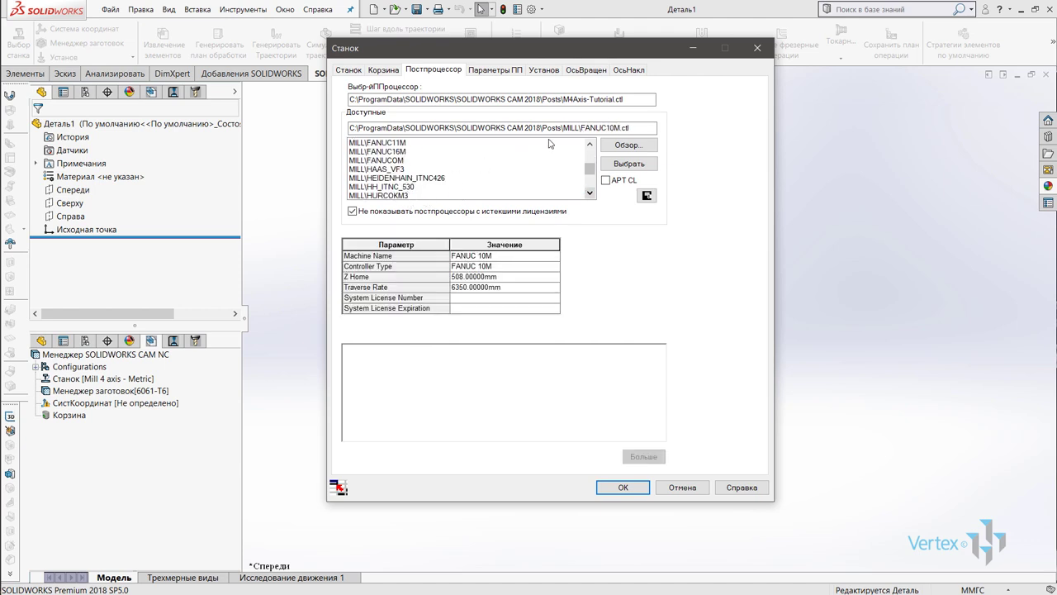
# Pick the FANUC10M post-processor again and accept the machine settings.
pyautogui.click(361, 126)
pyautogui.scroll(1, 473, 171)
pyautogui.click(473, 164)
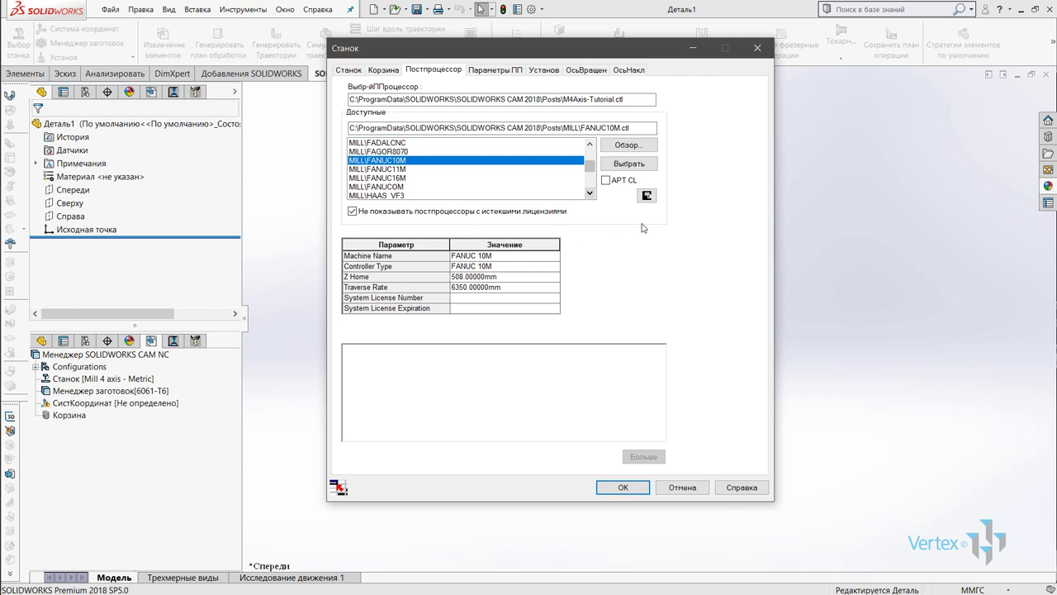
pyautogui.click(625, 489)
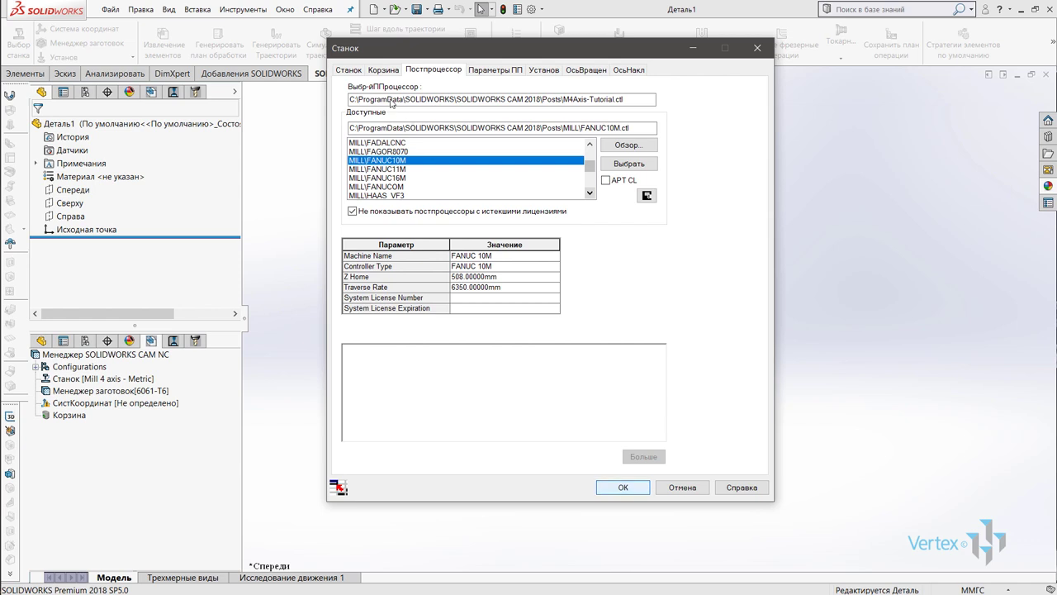
# Activate Turn Single Turret - Metric under Токарные станки and confirm the machine.
pyautogui.click(348, 71)
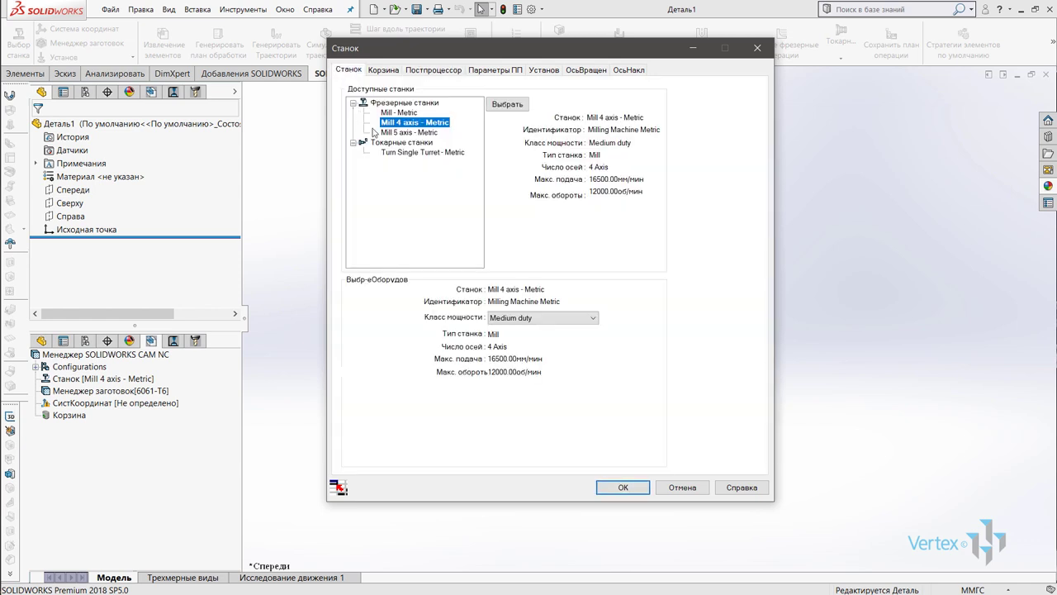
pyautogui.click(399, 153)
pyautogui.doubleClick(399, 153)
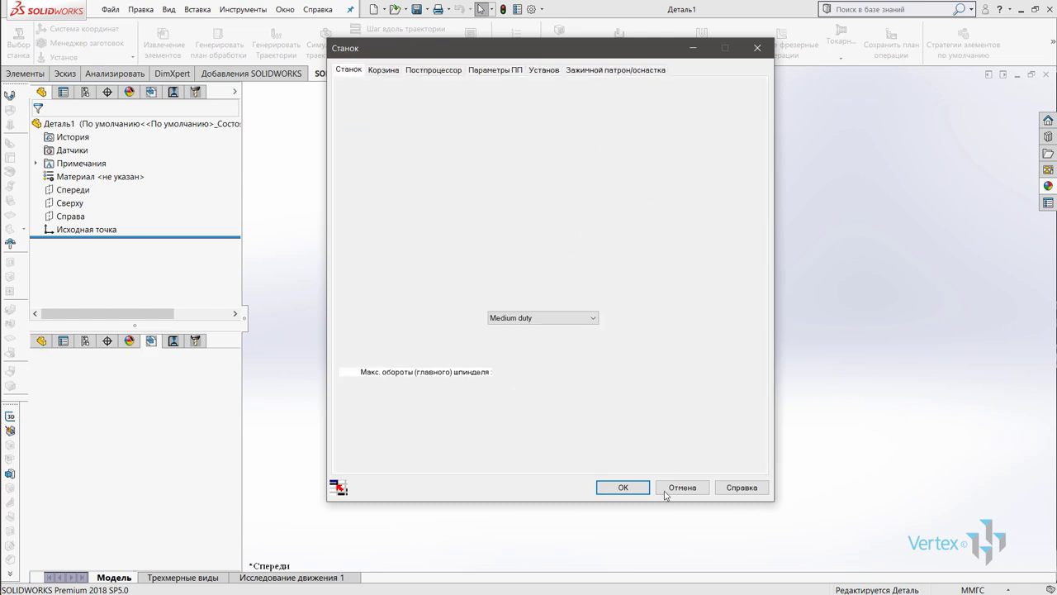
pyautogui.click(624, 488)
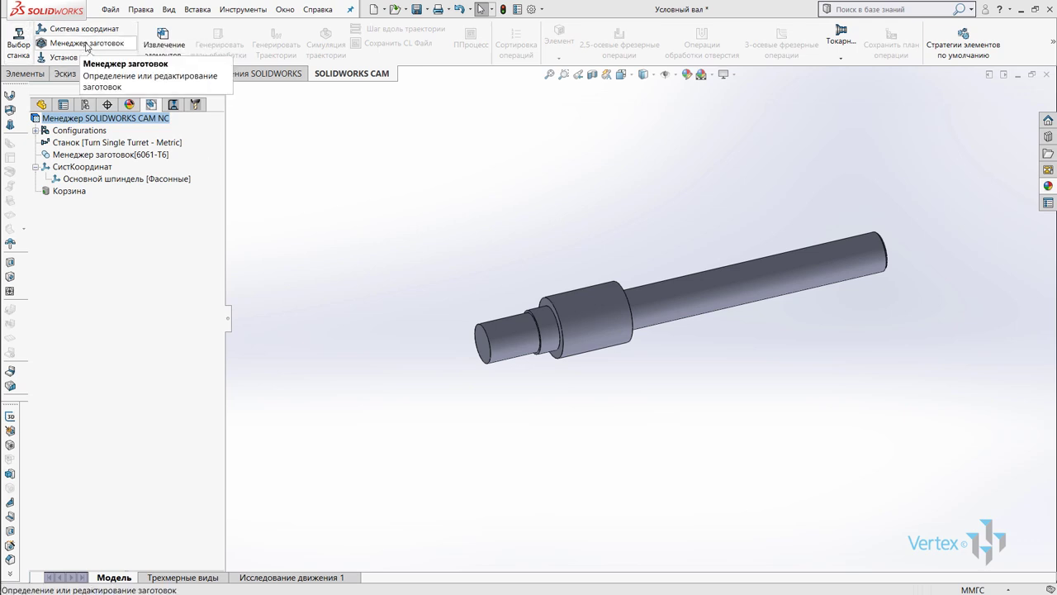
# Set the 36.4mm × 310mm bar stock to 316S material with the Сплошная strategy.
pyautogui.click(87, 45)
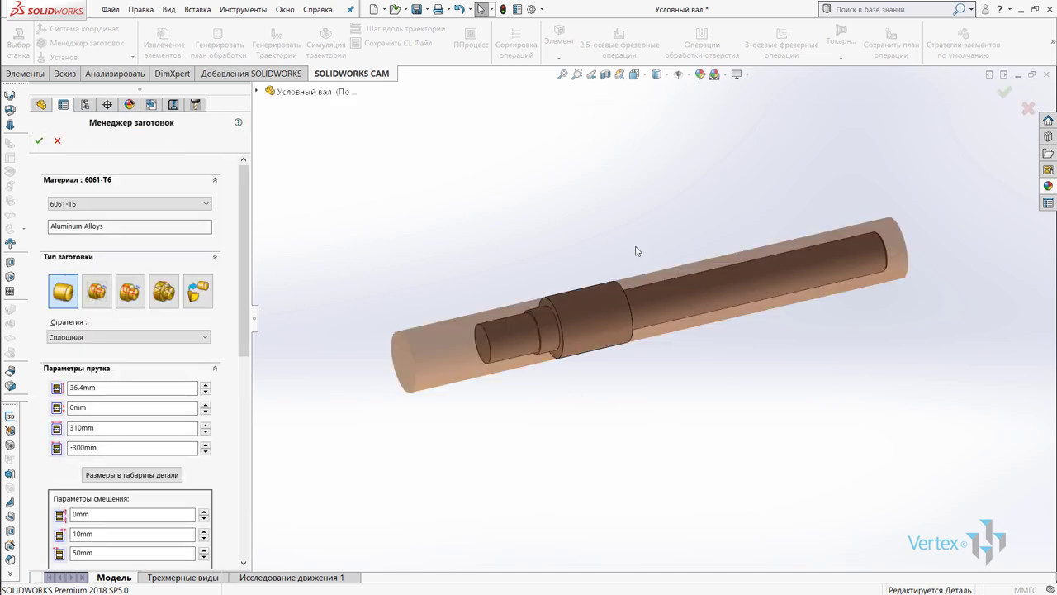
pyautogui.moveTo(621, 357)
pyautogui.mouseDown(button='middle')
pyautogui.moveTo(612, 404)
pyautogui.moveTo(622, 373)
pyautogui.mouseUp(button='middle')
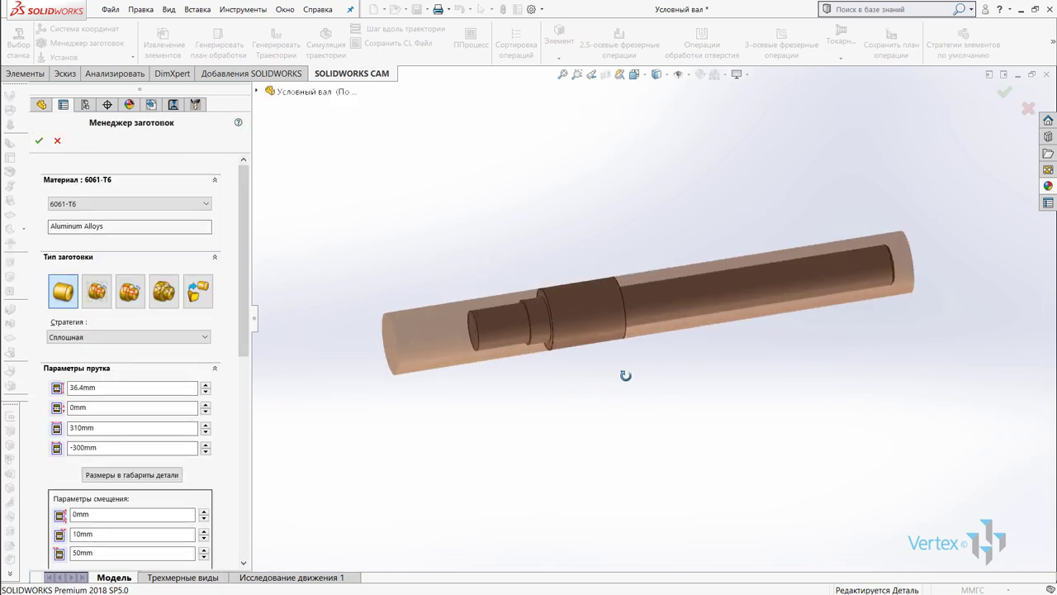
pyautogui.click(182, 207)
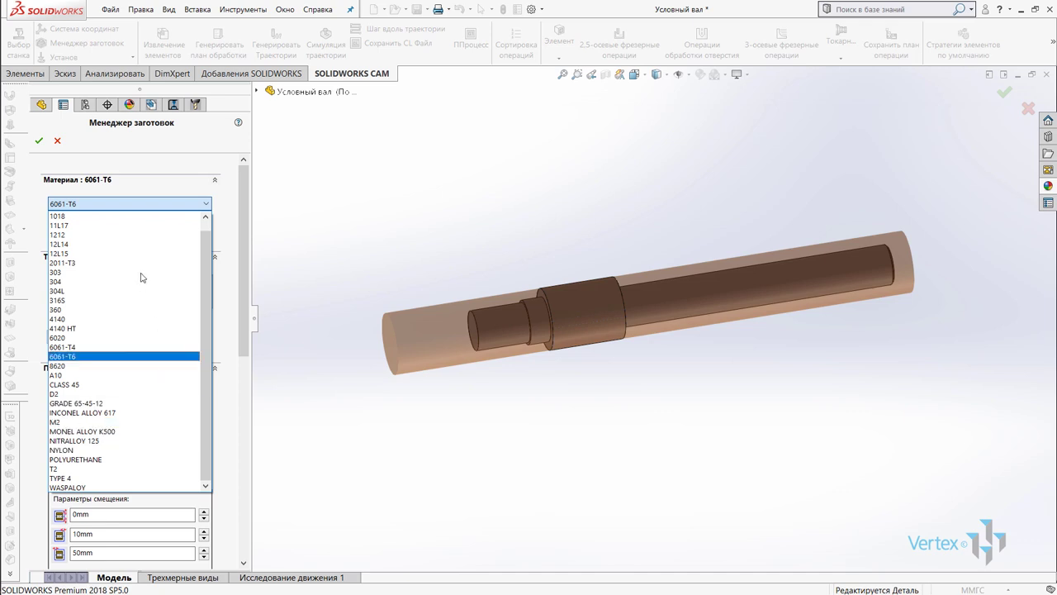
pyautogui.click(127, 301)
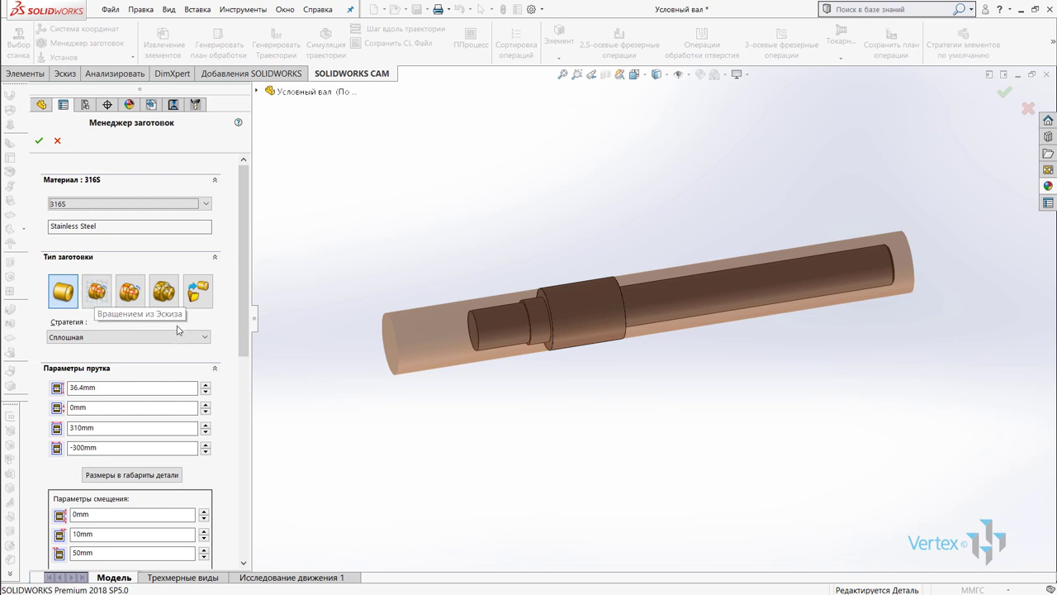
pyautogui.click(187, 338)
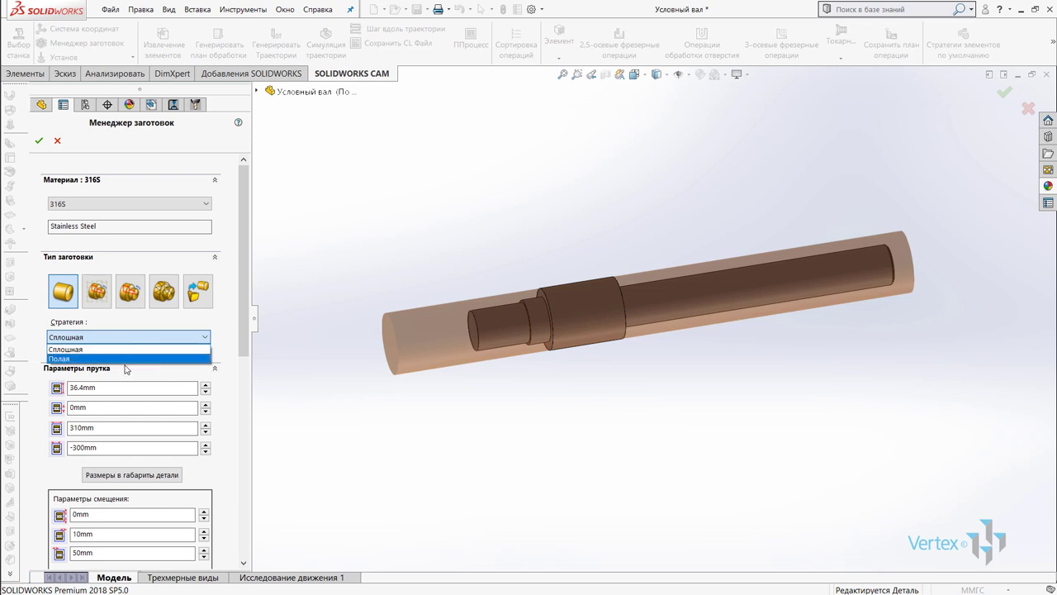
pyautogui.click(150, 385)
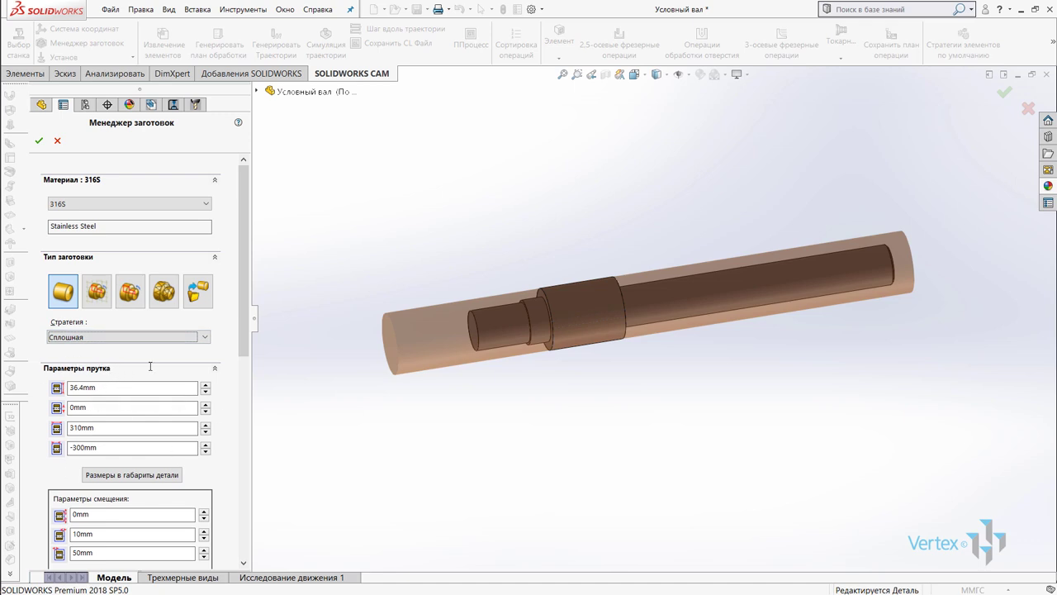
pyautogui.click(42, 143)
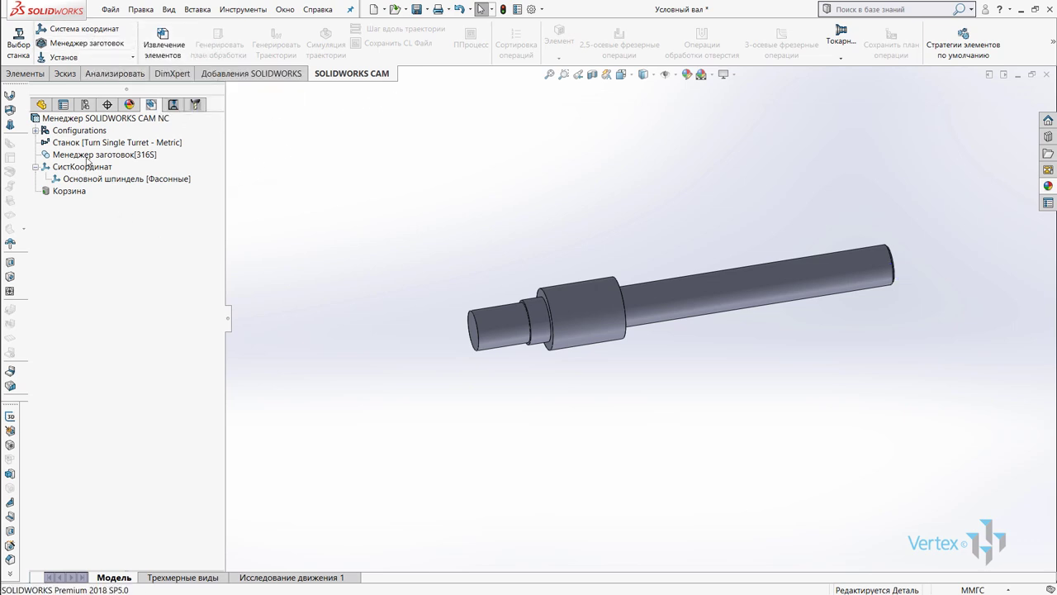
# Open the main spindle coordinate system definition for editing.
pyautogui.rightClick(90, 157)
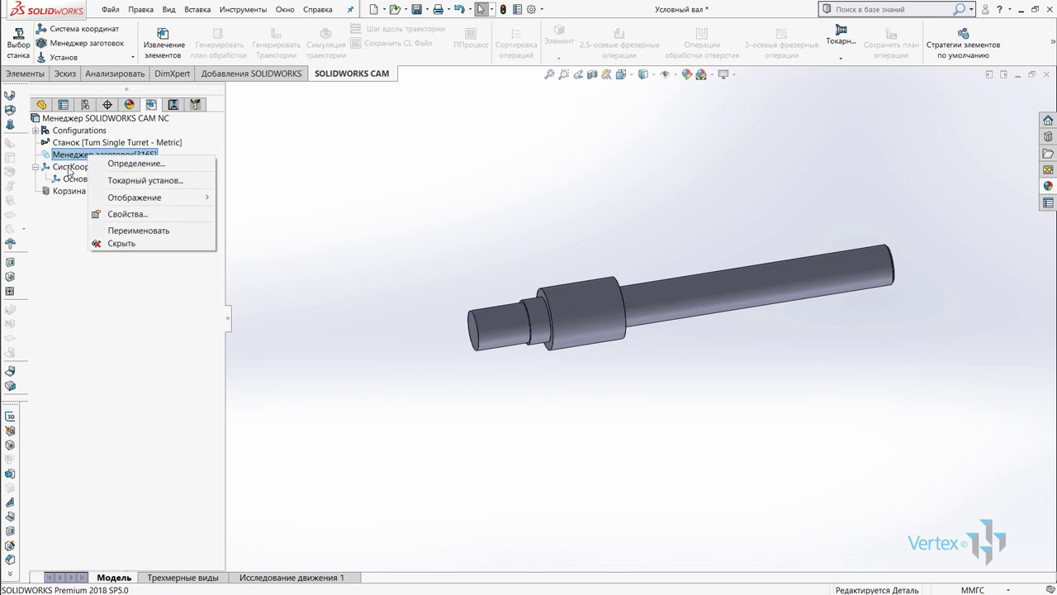
pyautogui.rightClick(70, 169)
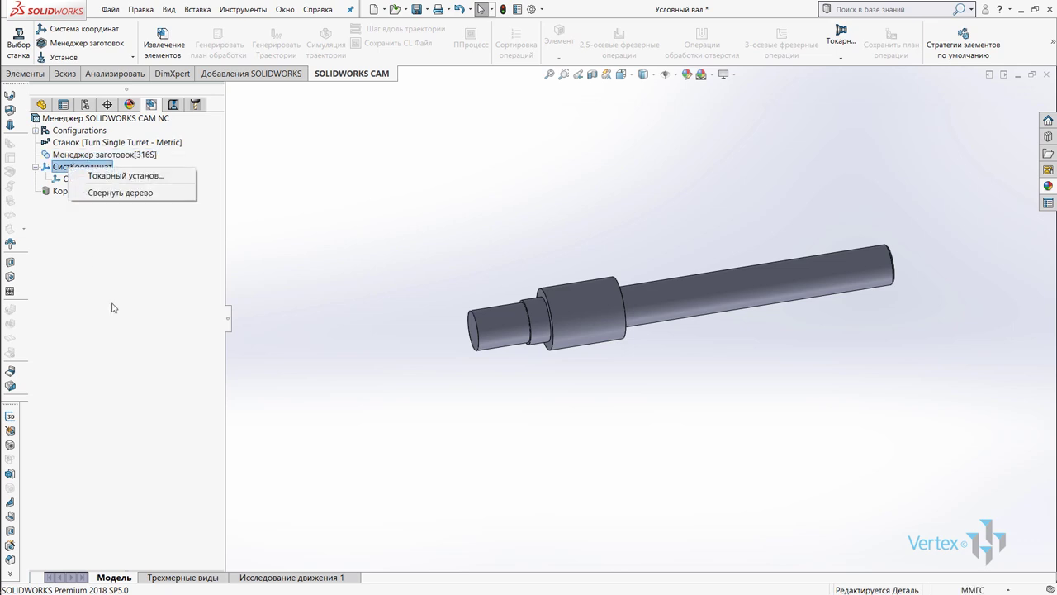
pyautogui.click(133, 203)
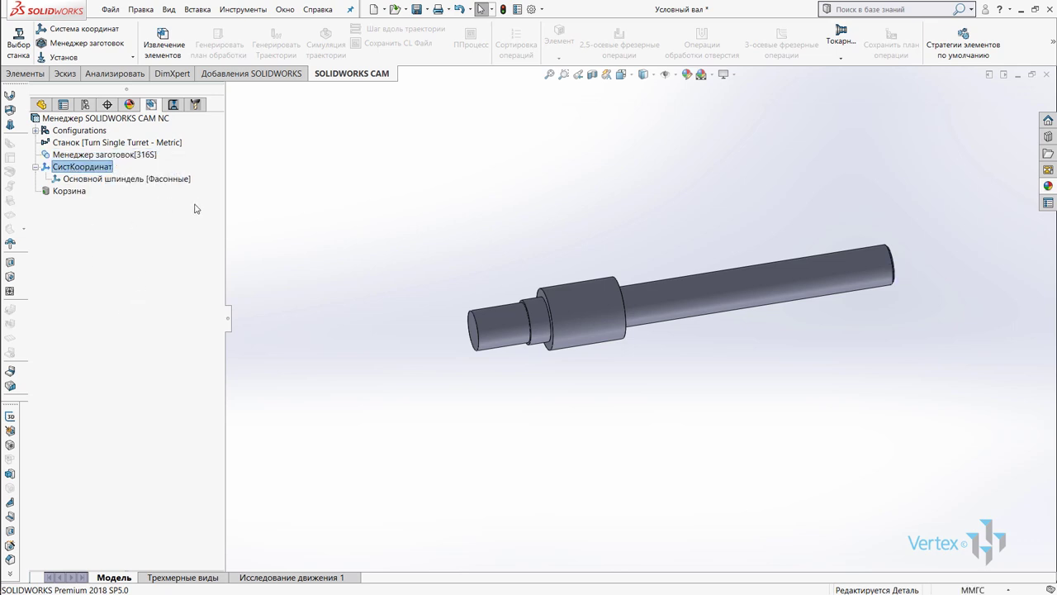
pyautogui.rightClick(98, 168)
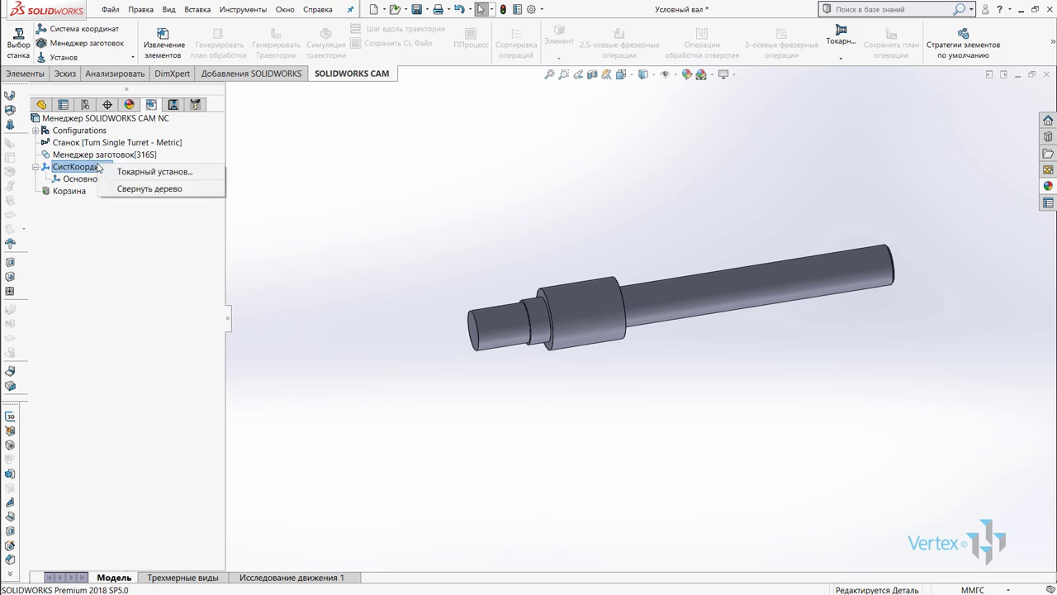
pyautogui.click(76, 181)
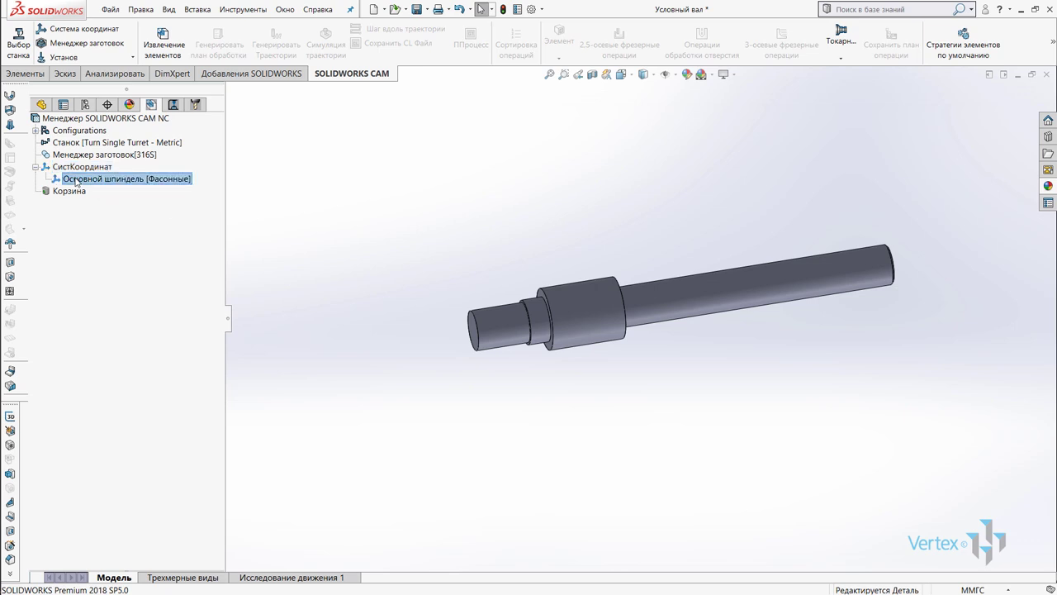
pyautogui.rightClick(76, 181)
pyautogui.click(102, 186)
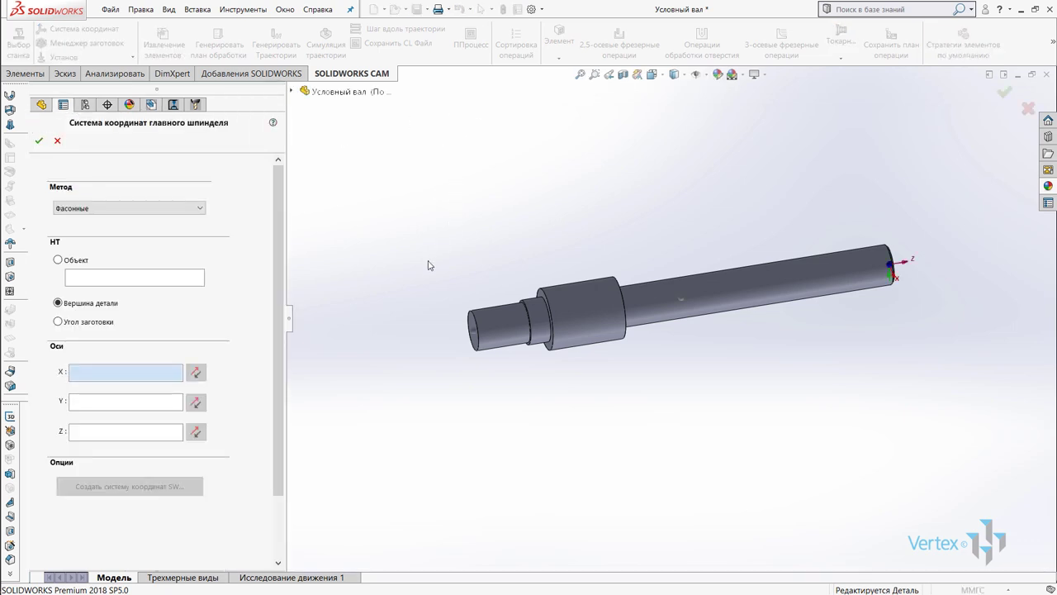
# Use the Фасонные method with Объект, placing the origin on the shaft's end edge, and confirm.
pyautogui.moveTo(451, 350); pyautogui.dragTo(508, 361, button='middle')
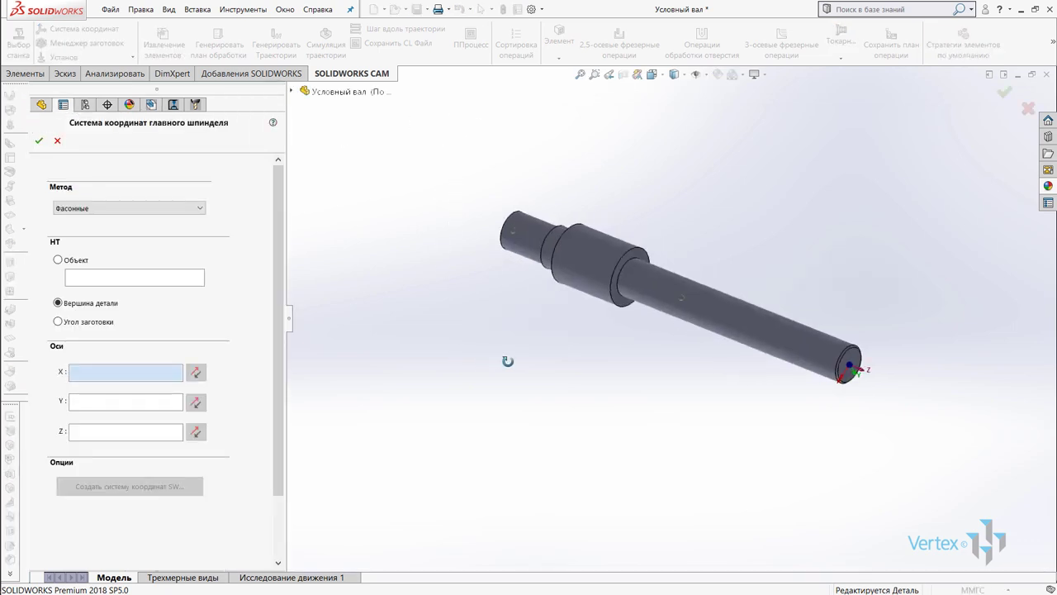
pyautogui.click(69, 206)
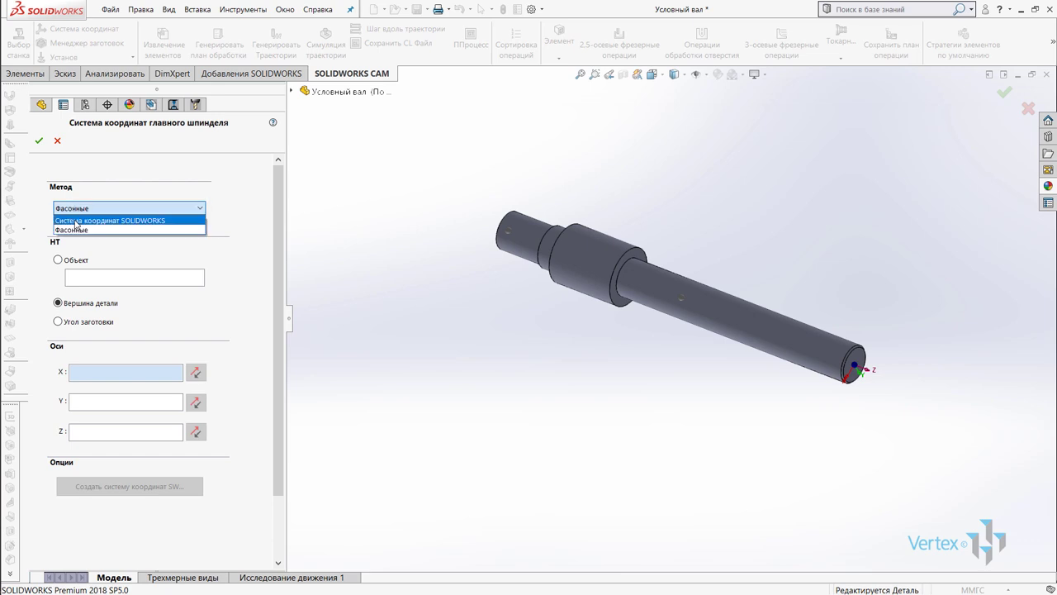
pyautogui.click(76, 220)
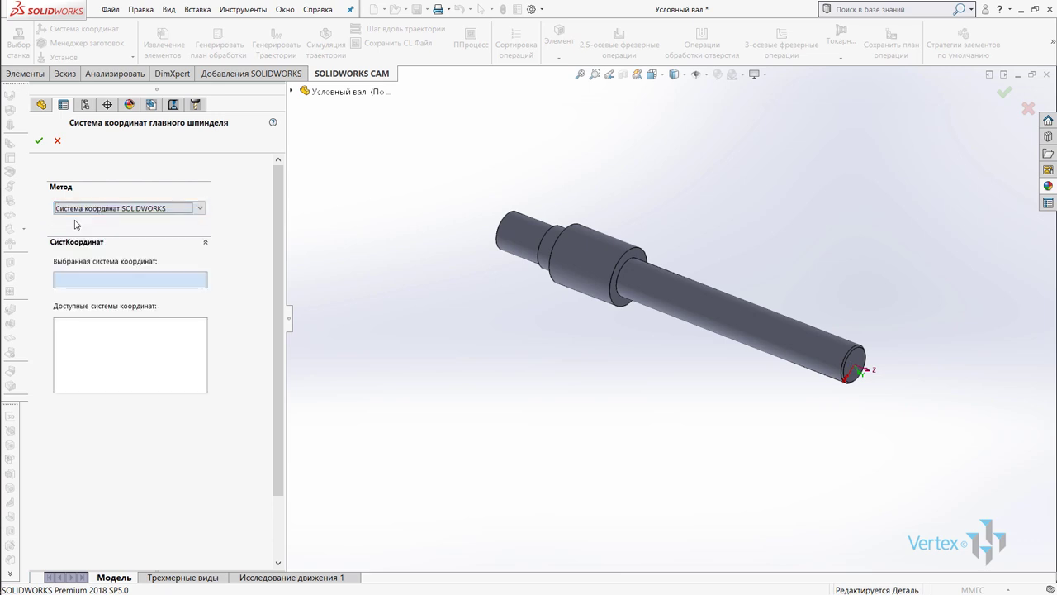
pyautogui.click(139, 209)
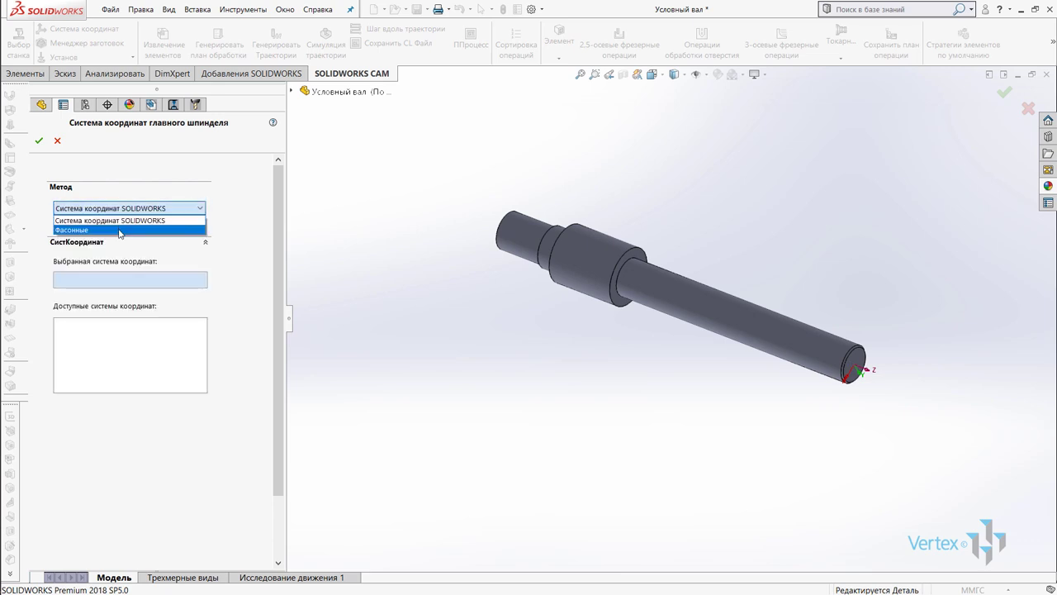
pyautogui.click(121, 232)
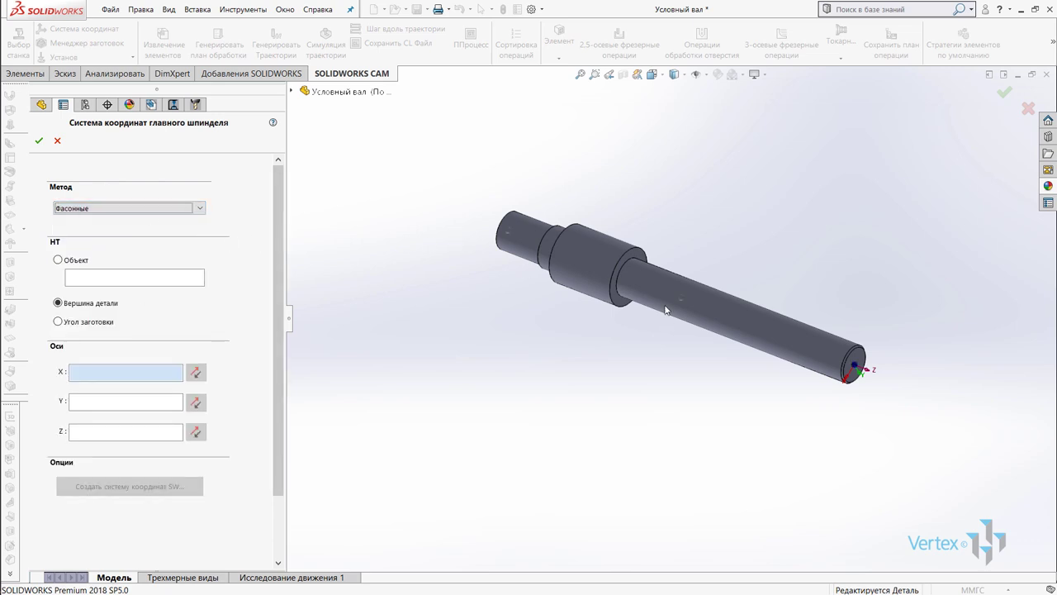
pyautogui.click(76, 259)
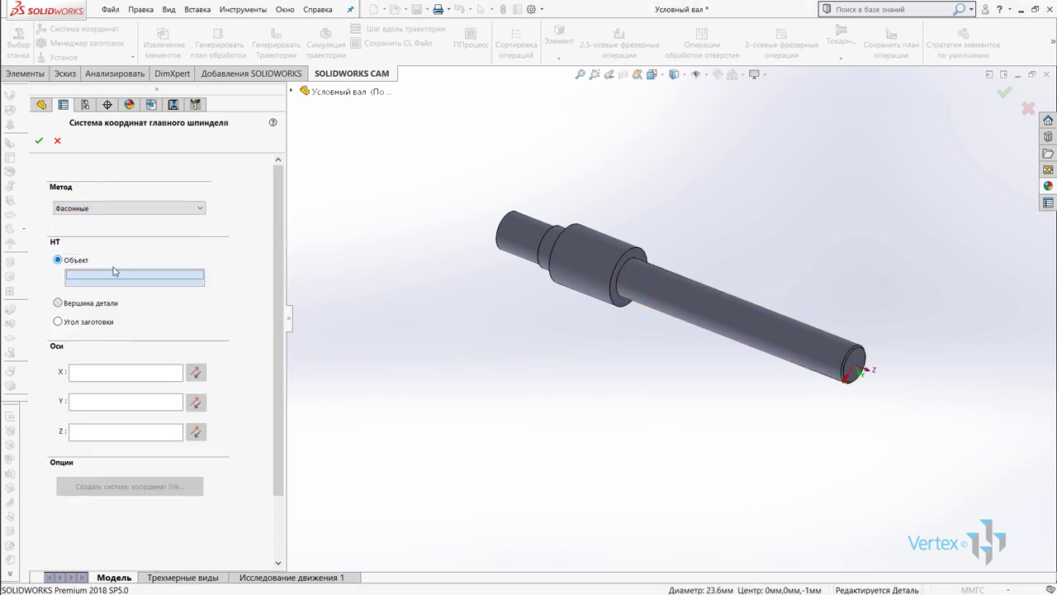
pyautogui.click(846, 361)
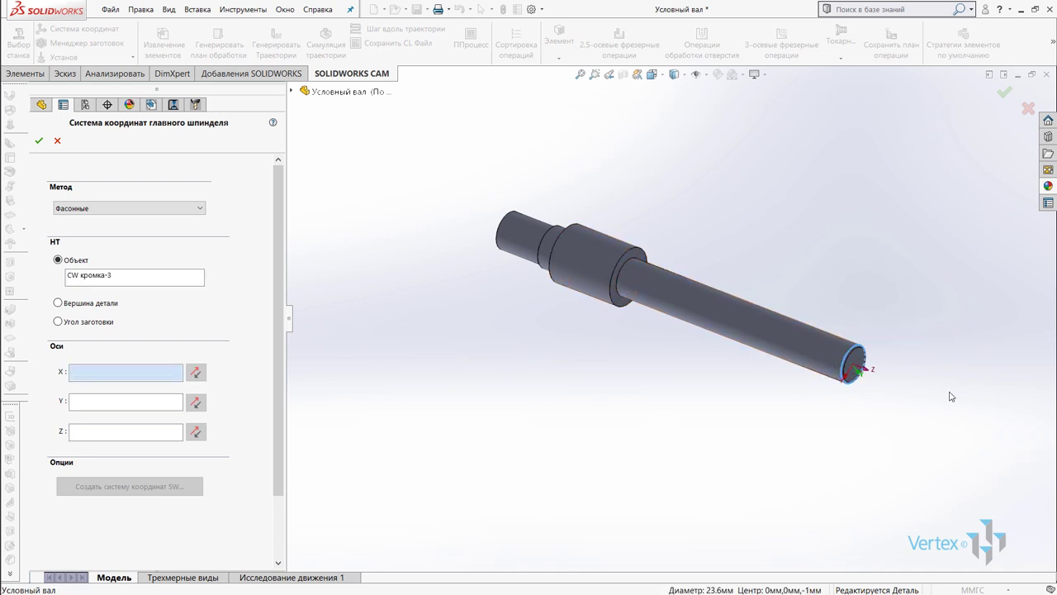
pyautogui.scroll(-2, 885, 394)
pyautogui.scroll(5, 754, 340)
pyautogui.scroll(2, 753, 341)
pyautogui.scroll(2, 743, 396)
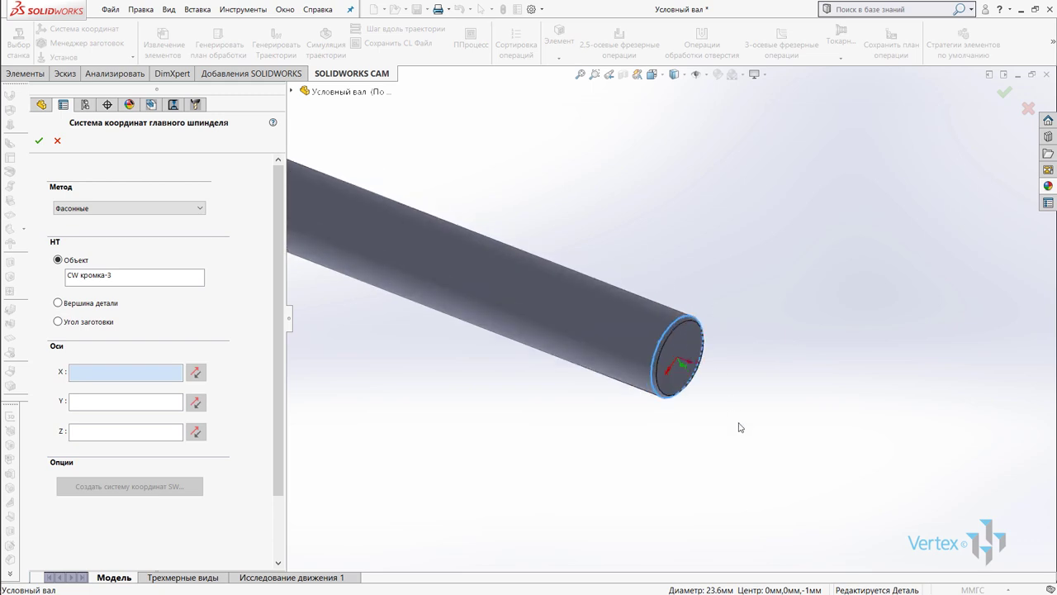
pyautogui.moveTo(755, 340)
pyautogui.mouseDown(button='middle')
pyautogui.moveTo(780, 301)
pyautogui.moveTo(453, 181)
pyautogui.mouseUp(button='middle')
pyautogui.scroll(-3, 780, 300)
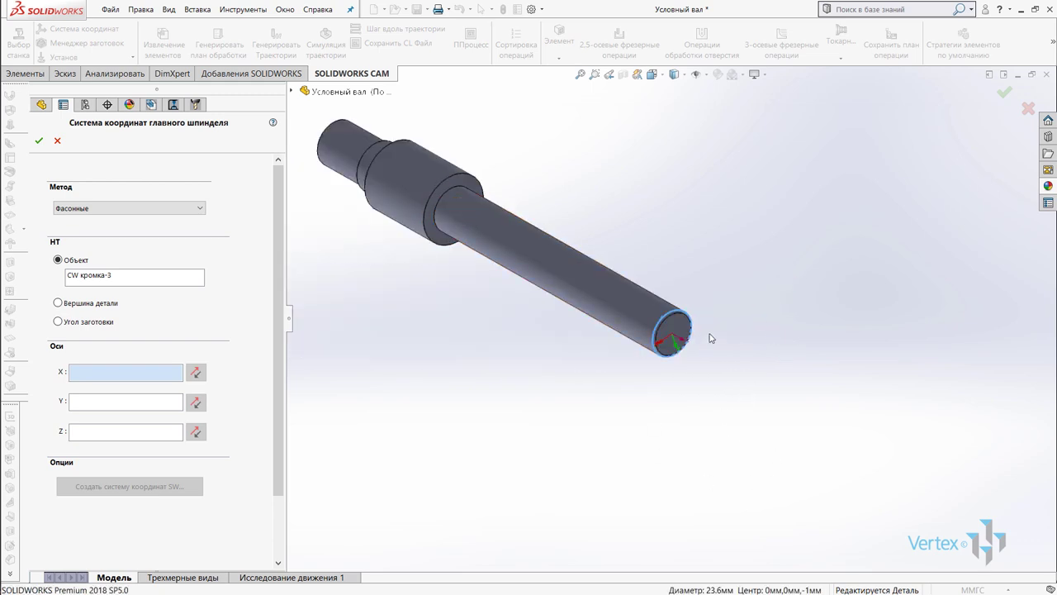
pyautogui.scroll(3, 713, 337)
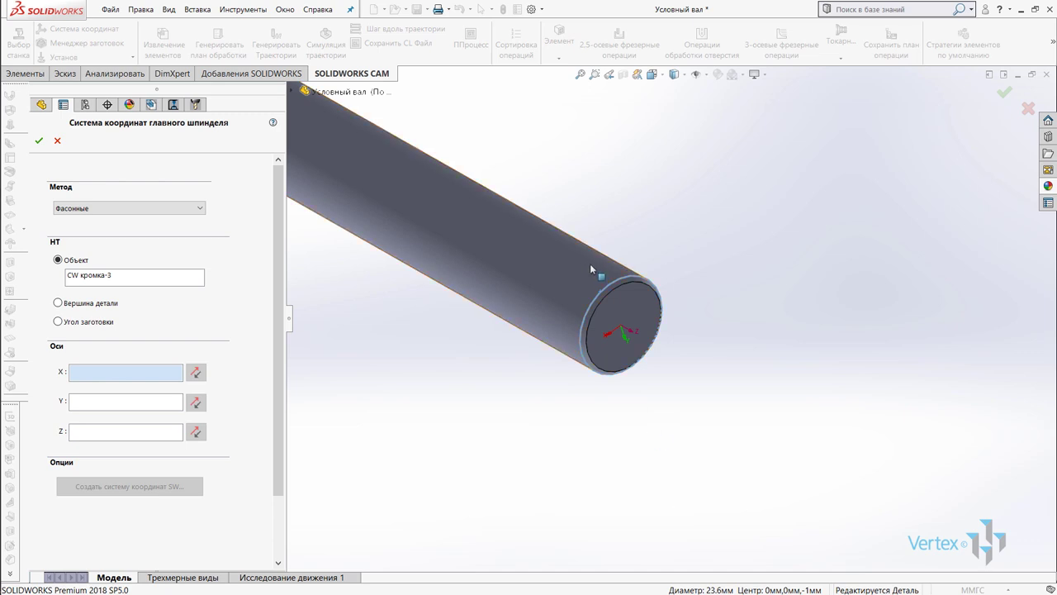
pyautogui.scroll(5, 589, 266)
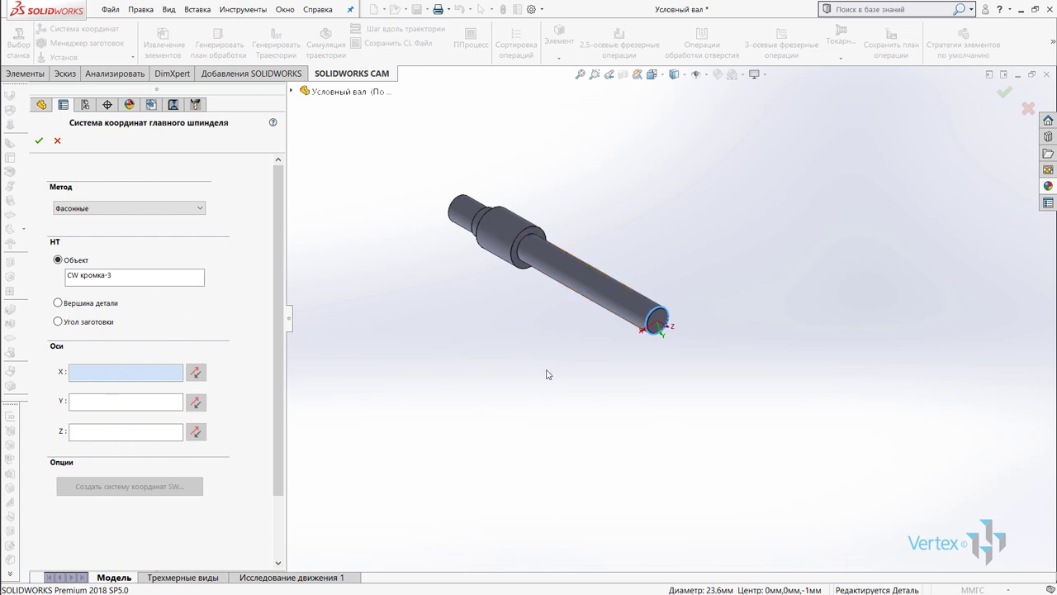
pyautogui.click(38, 141)
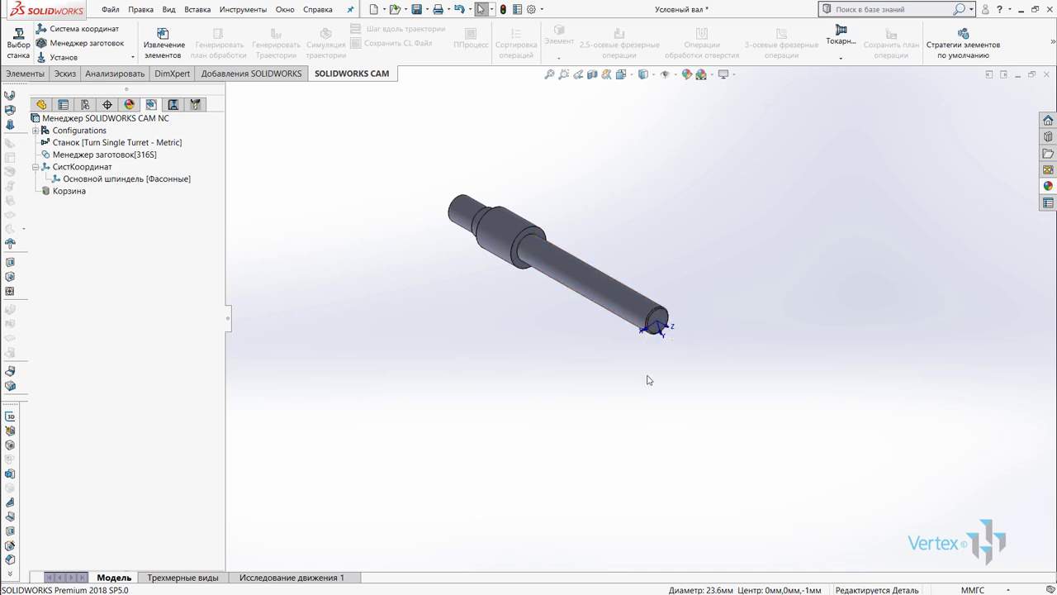
pyautogui.moveTo(695, 349); pyautogui.dragTo(699, 338, button='middle')
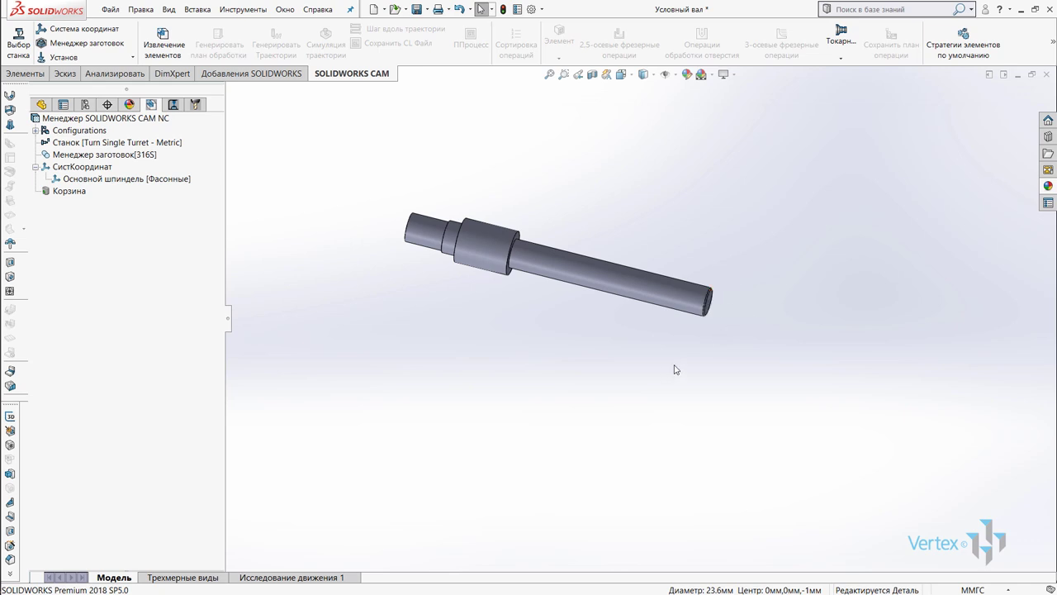
pyautogui.moveTo(676, 370)
pyautogui.mouseDown(button='middle')
pyautogui.moveTo(662, 341)
pyautogui.moveTo(631, 354)
pyautogui.moveTo(666, 318)
pyautogui.mouseUp(button='middle')
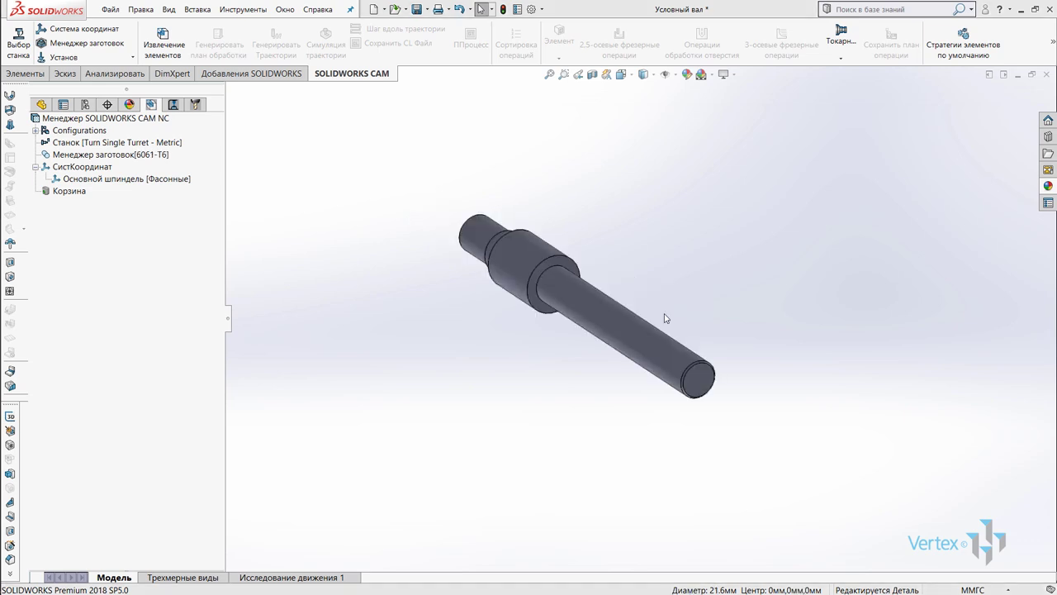
# Open machine settings and inspect the transparent 200mm_2Step_Chuck holding the shaft.
pyautogui.click(22, 50)
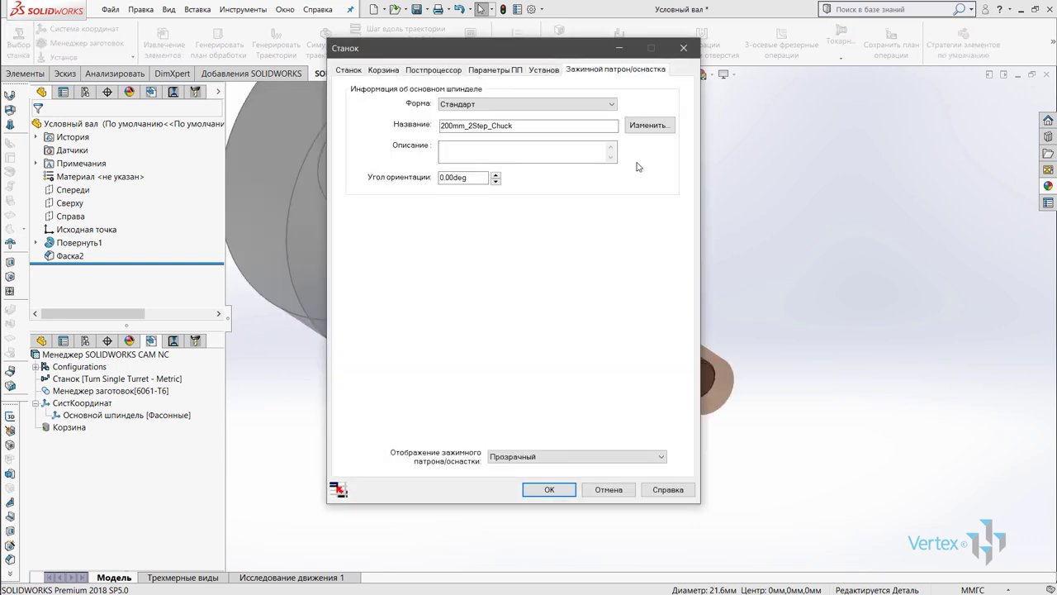
pyautogui.moveTo(420, 53); pyautogui.dragTo(702, 115)
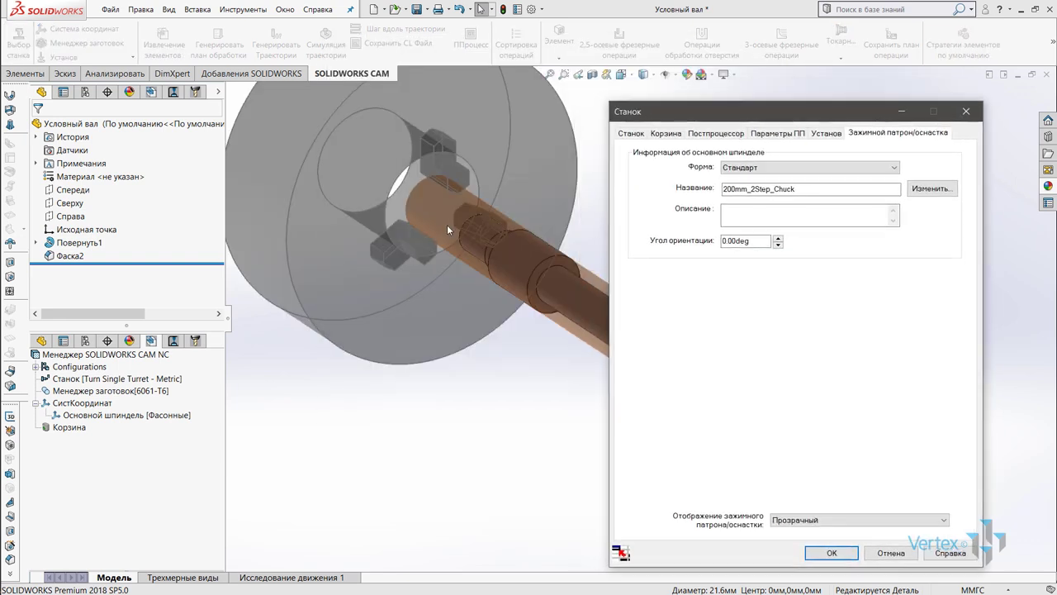
pyautogui.scroll(3, 446, 225)
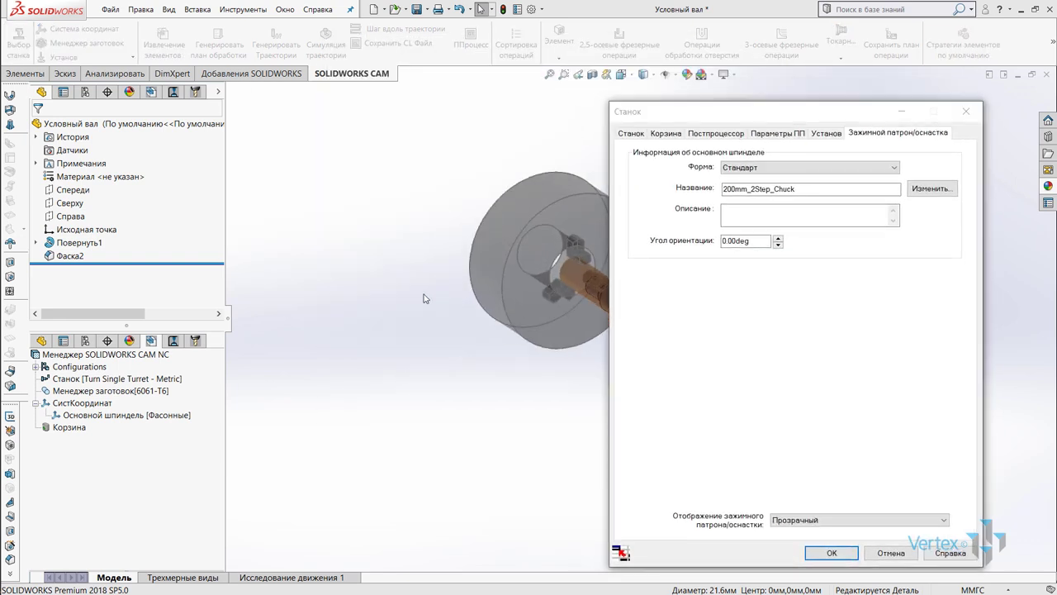
pyautogui.scroll(-2, 542, 308)
pyautogui.keyDown('ctrl'); pyautogui.moveTo(550, 429); pyautogui.dragTo(558, 430, button='middle'); pyautogui.keyUp('ctrl')
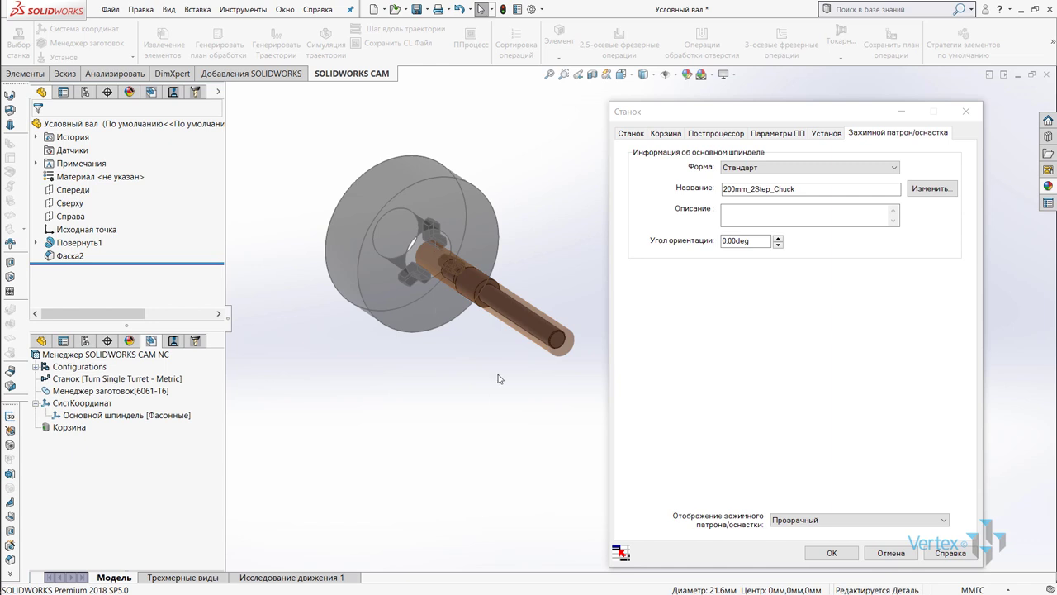
pyautogui.moveTo(498, 378)
pyautogui.mouseDown(button='middle')
pyautogui.moveTo(542, 326)
pyautogui.moveTo(526, 341)
pyautogui.mouseUp(button='middle')
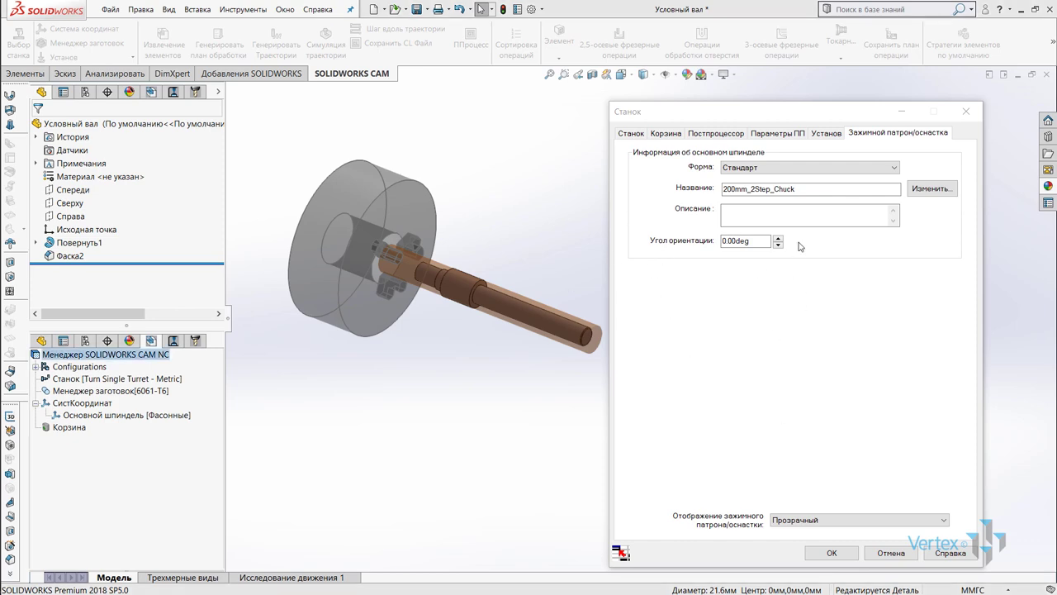
# Edit the chuck's Параметры оправки and enter a smaller ВнешД outer diameter.
pyautogui.click(910, 188)
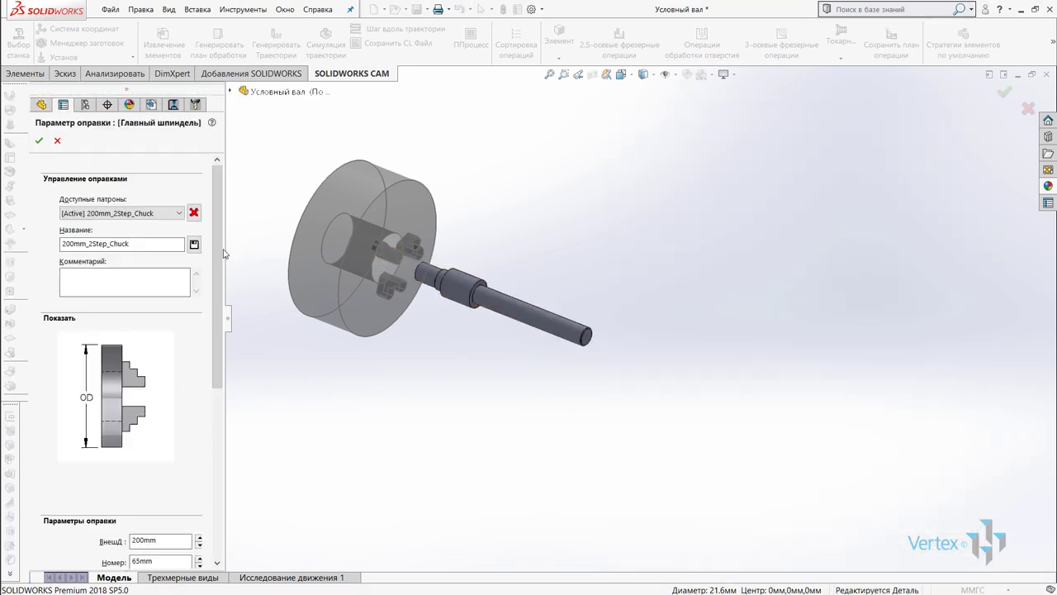
pyautogui.scroll(-3, 216, 314)
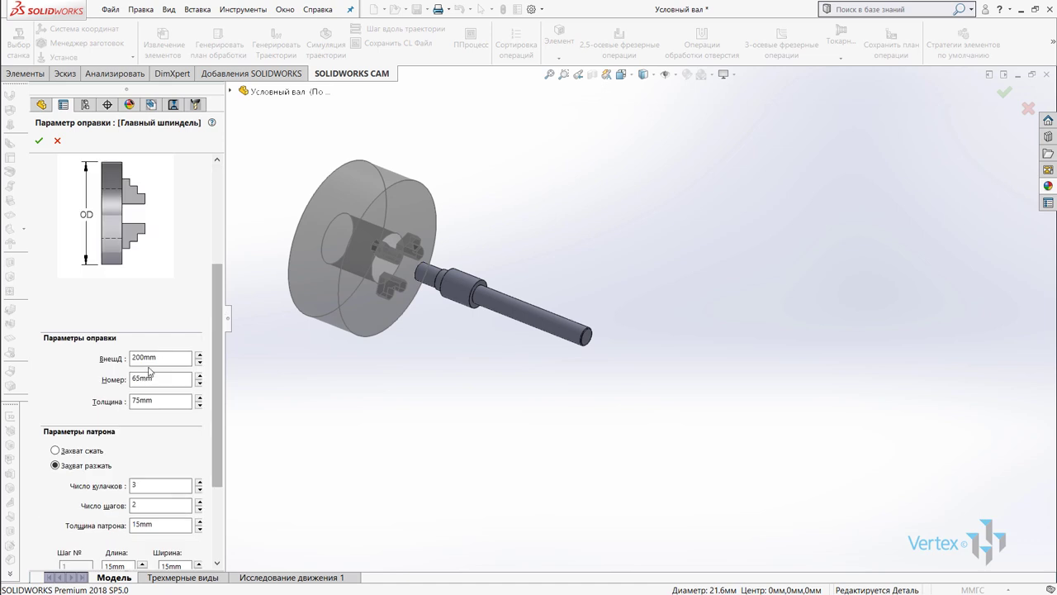
pyautogui.moveTo(146, 357); pyautogui.dragTo(130, 357)
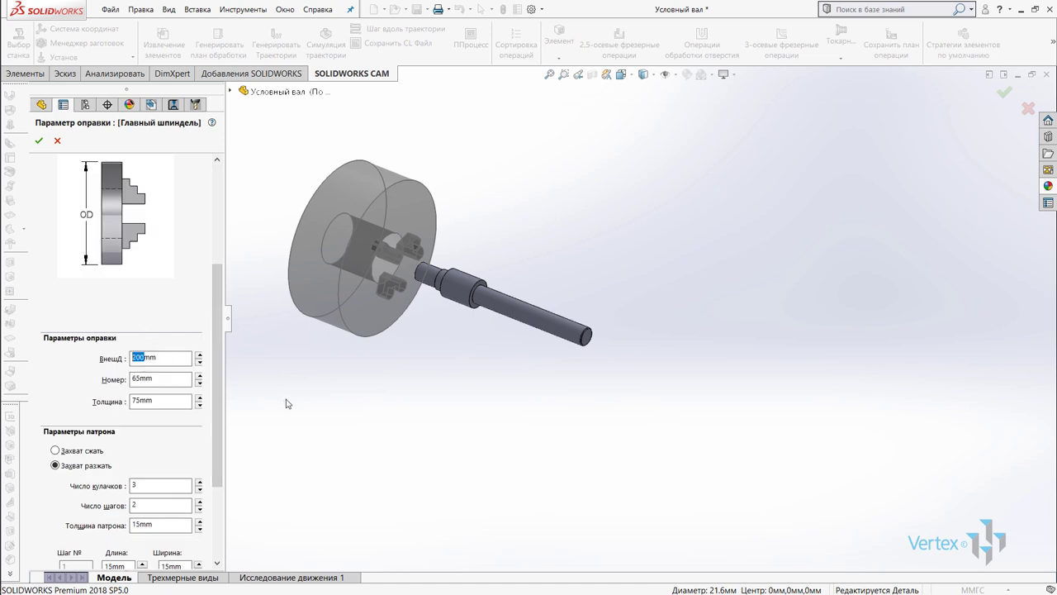
pyautogui.write('15')
pyautogui.press('Return')
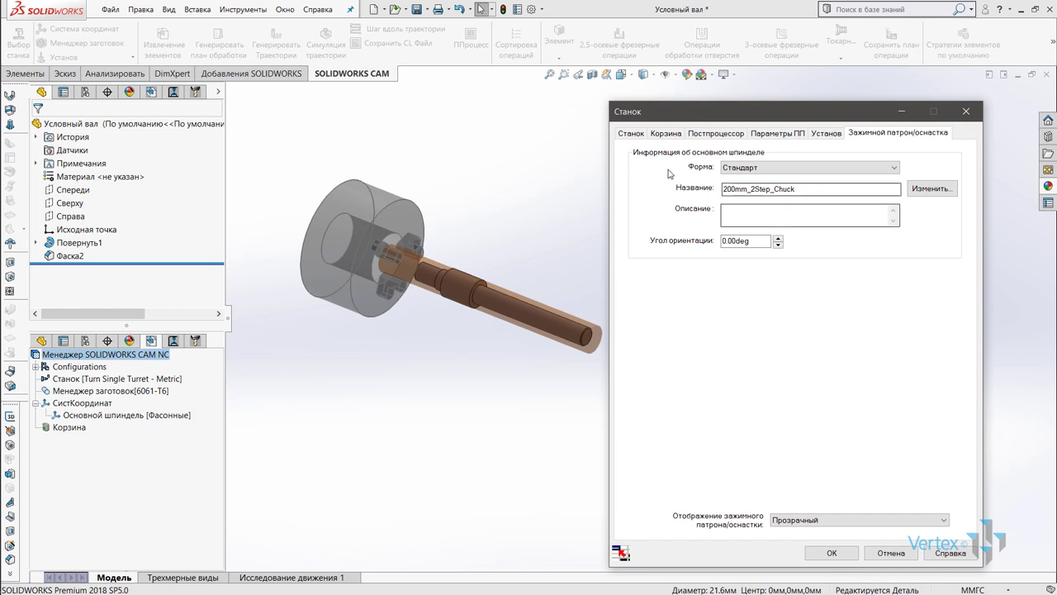
# Review the Станок tab, accept the machine and chuck settings, and show the Токарн... operation list.
pyautogui.click(641, 134)
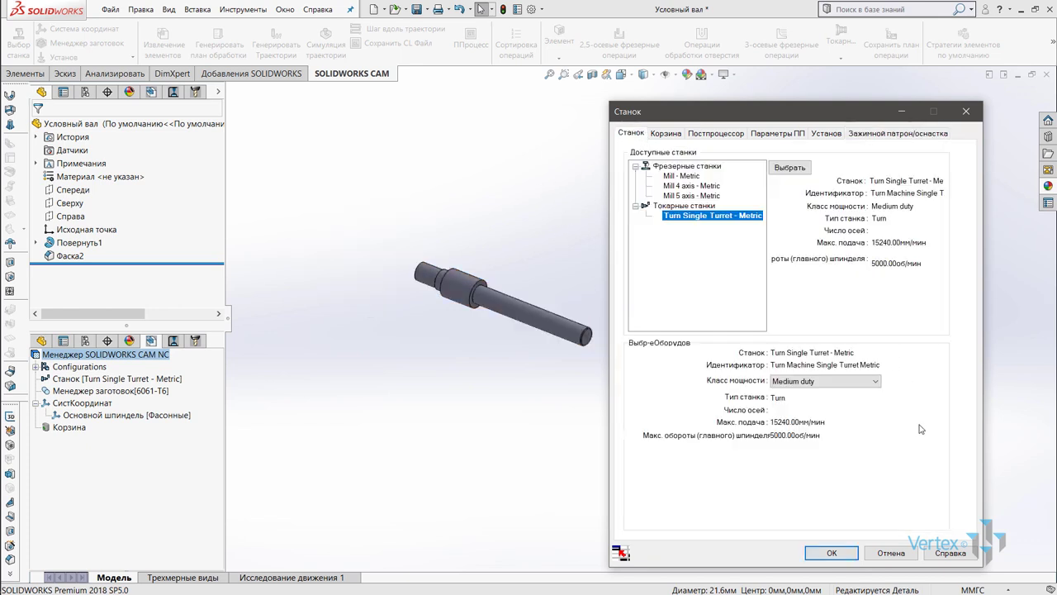
pyautogui.click(912, 136)
pyautogui.click(824, 553)
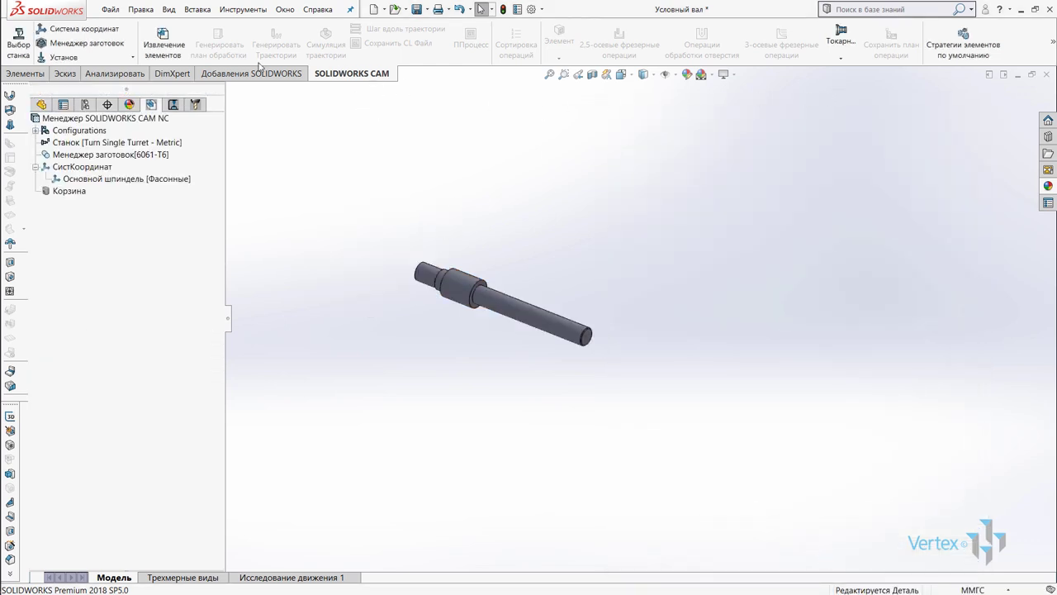
pyautogui.click(844, 62)
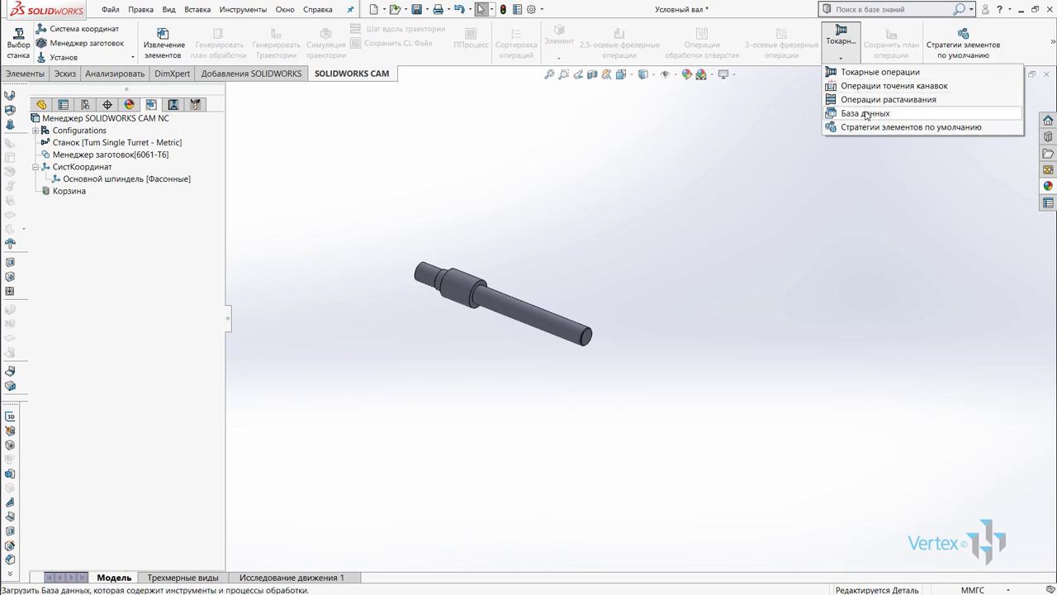
# Dismiss the Токарн... operation list to return to the shaft and its CAM tree.
pyautogui.click(594, 263)
pyautogui.scroll(-1, 446, 297)
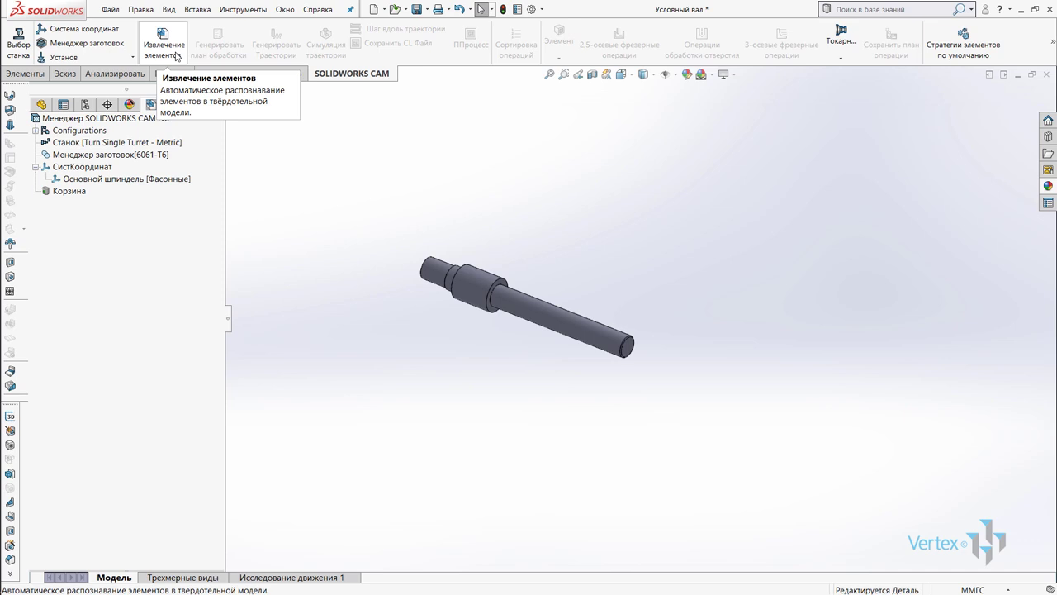
# Extract the turning features Торец1, НД элемент1 and Отрезной элемент1, then view the shaft isometrically.
pyautogui.click(176, 56)
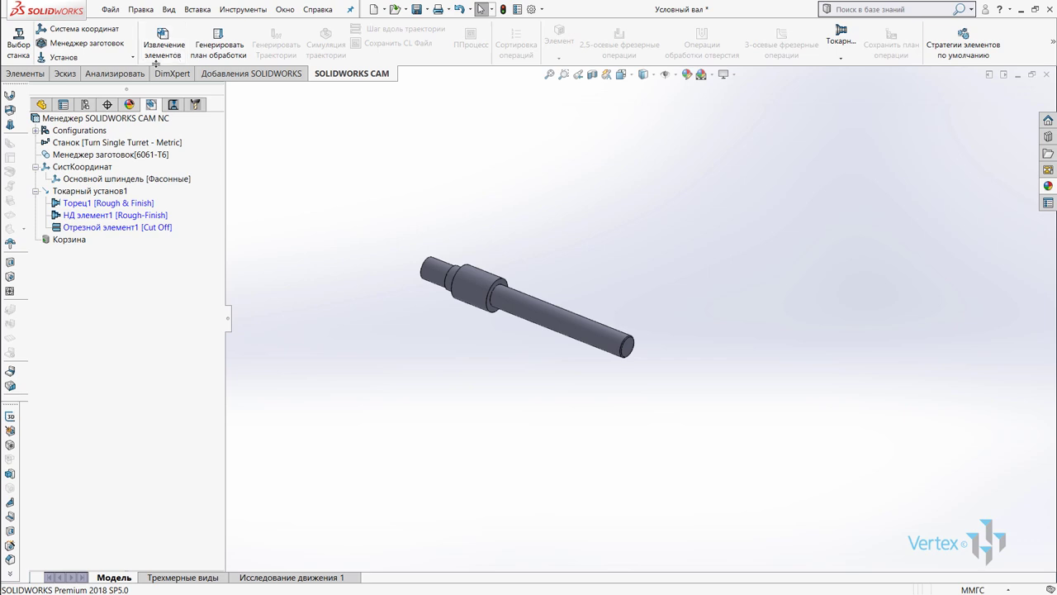
pyautogui.click(89, 205)
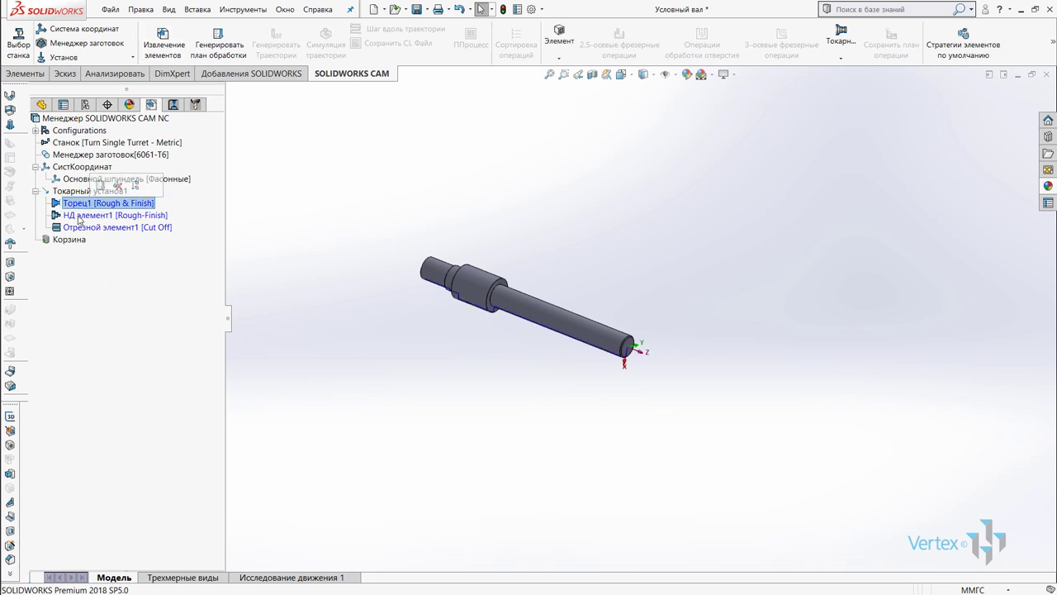
pyautogui.click(80, 217)
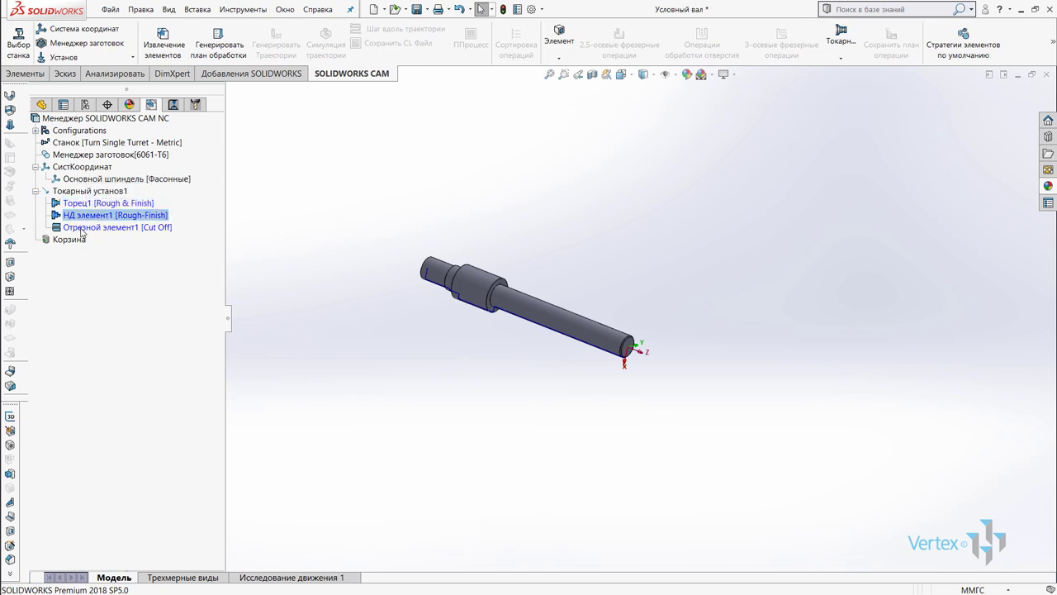
pyautogui.click(99, 227)
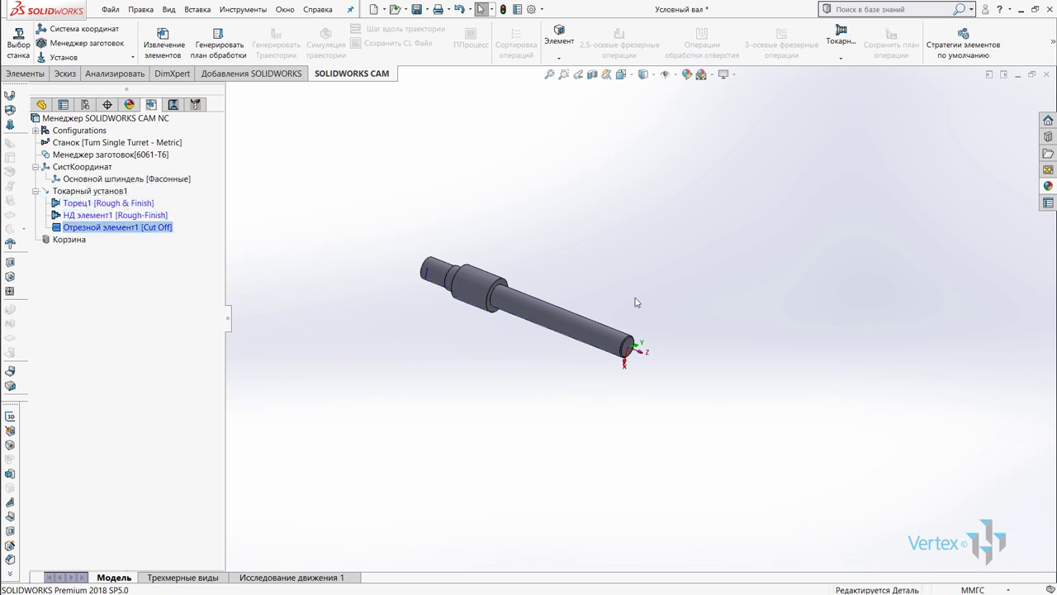
pyautogui.moveTo(630, 321)
pyautogui.mouseDown(button='middle')
pyautogui.moveTo(655, 309)
pyautogui.moveTo(630, 366)
pyautogui.mouseUp(button='middle')
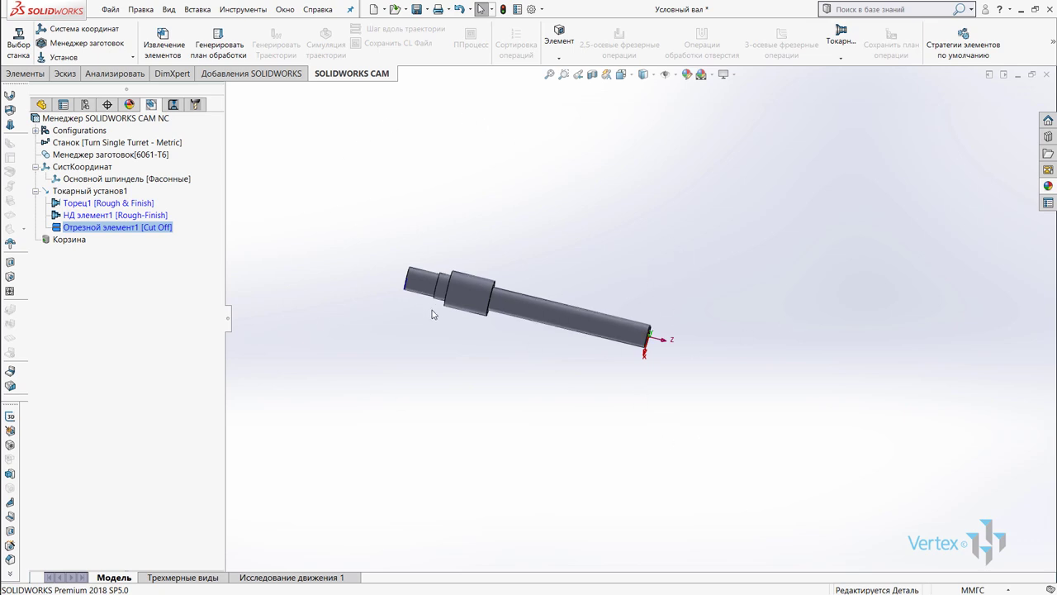
pyautogui.press('Left')
pyautogui.press('Left')
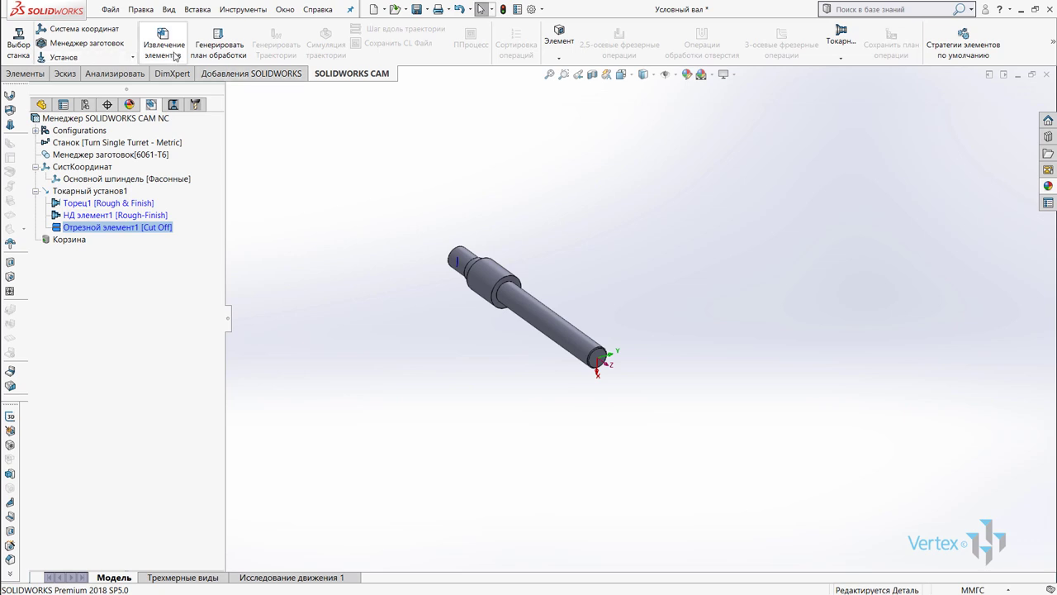
# Generate the operation plan with rough/finish facing, rough/finish turning and the Отрезная1 cut-off.
pyautogui.click(218, 51)
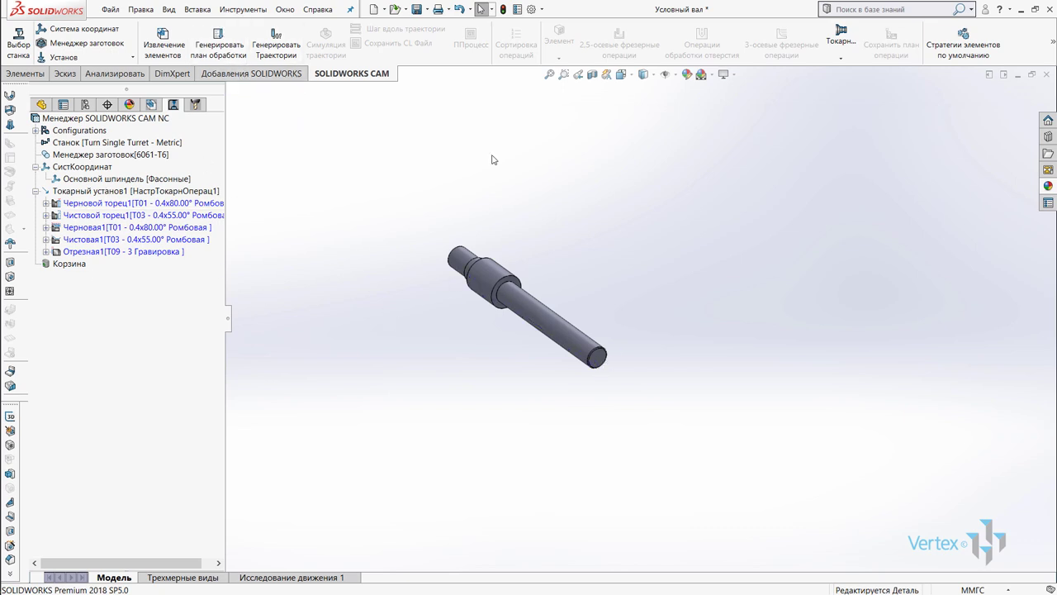
# Generate toolpaths for all operations and select Черновая1 to display its rough-turning path.
pyautogui.click(276, 36)
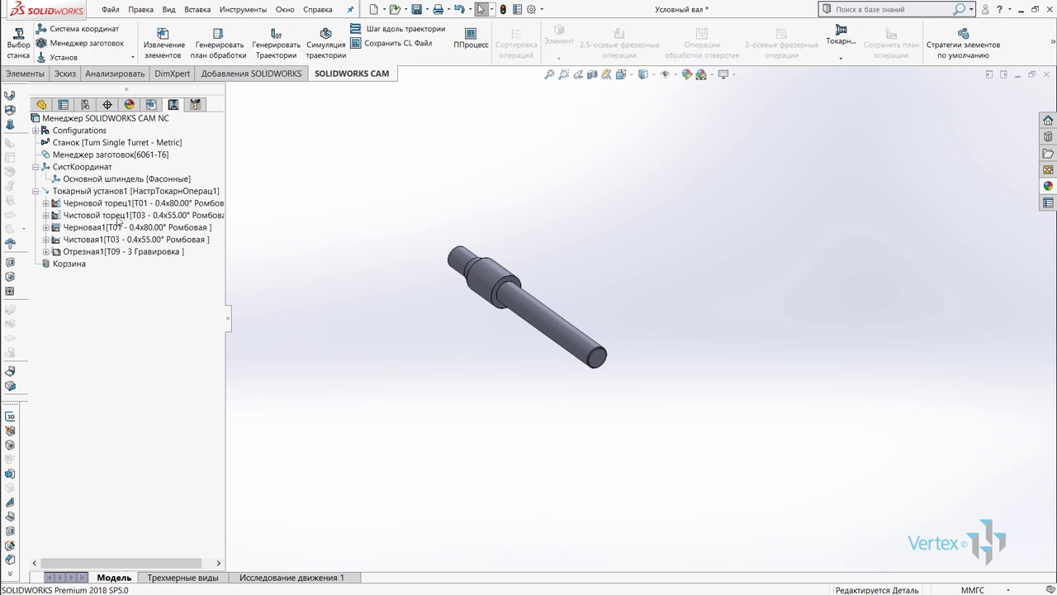
pyautogui.moveTo(141, 214)
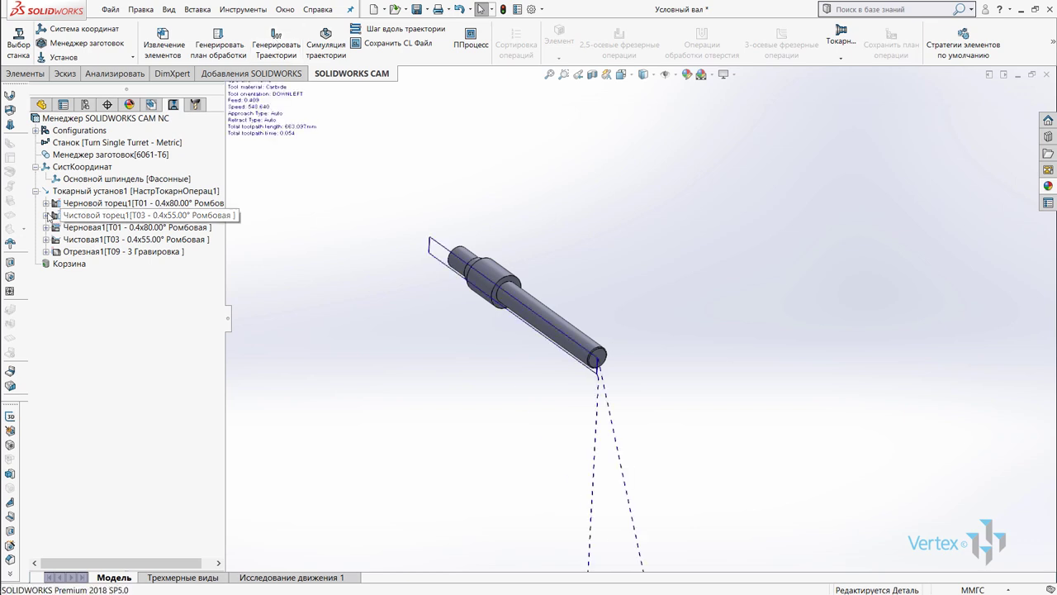
pyautogui.click(46, 215)
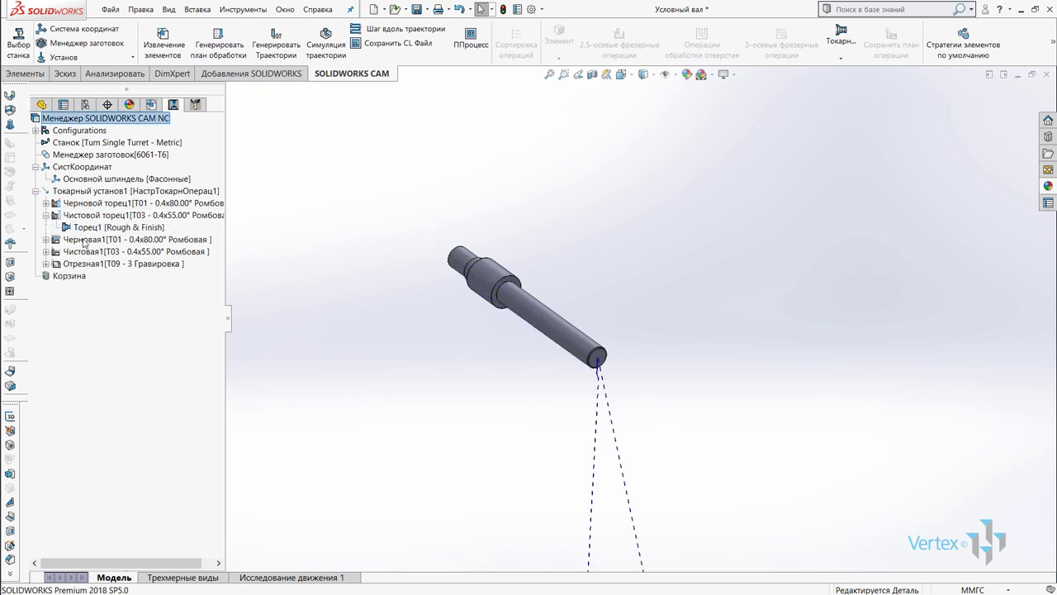
pyautogui.click(63, 241)
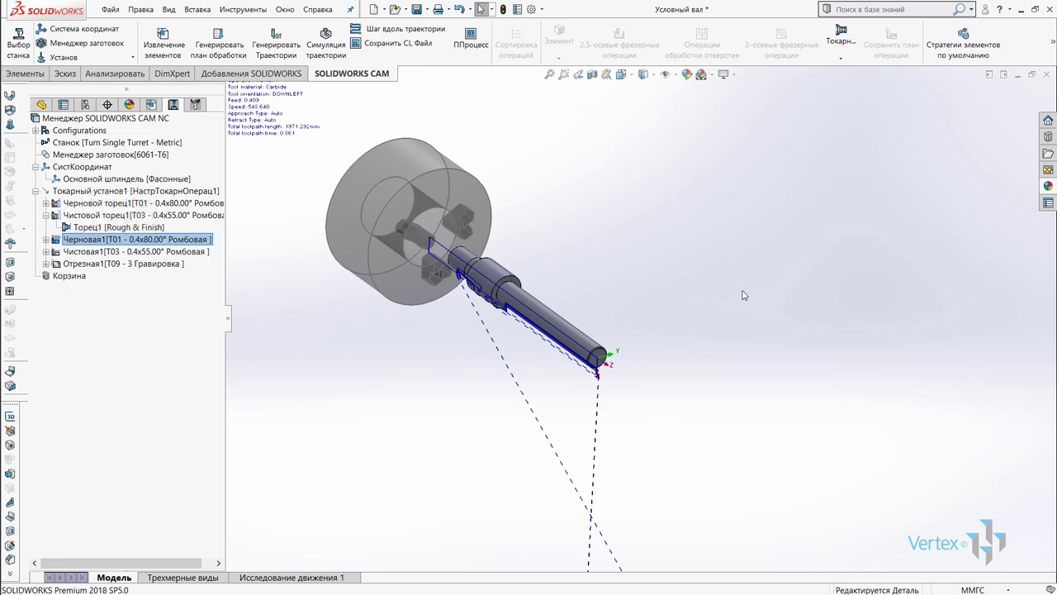
# Orbit and zoom to inspect the Черновая1 toolpath alongside the whole chuck.
pyautogui.moveTo(753, 276); pyautogui.dragTo(443, 327, button='middle')
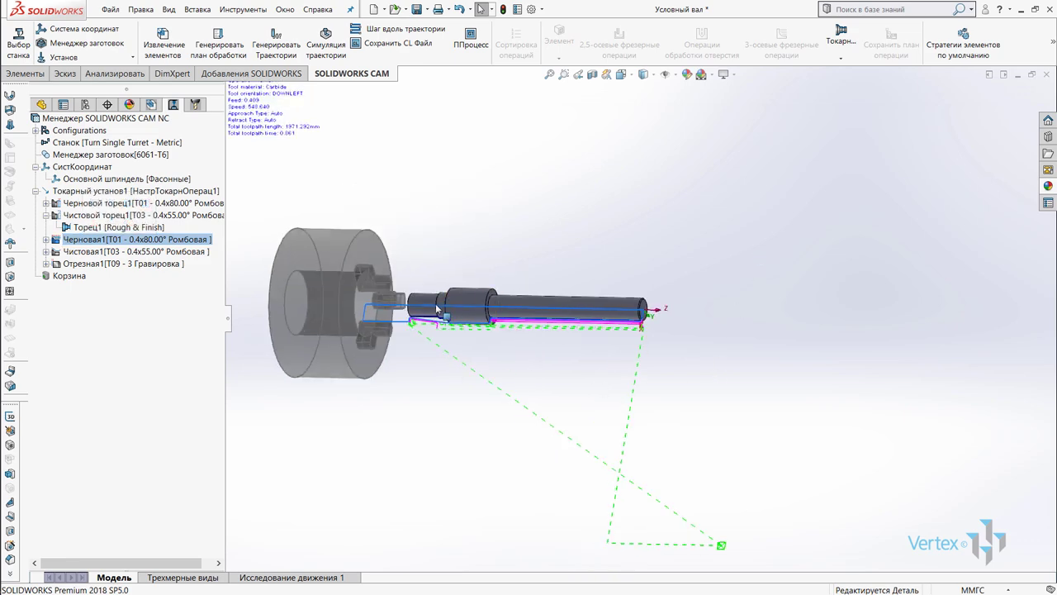
pyautogui.scroll(-3, 540, 289)
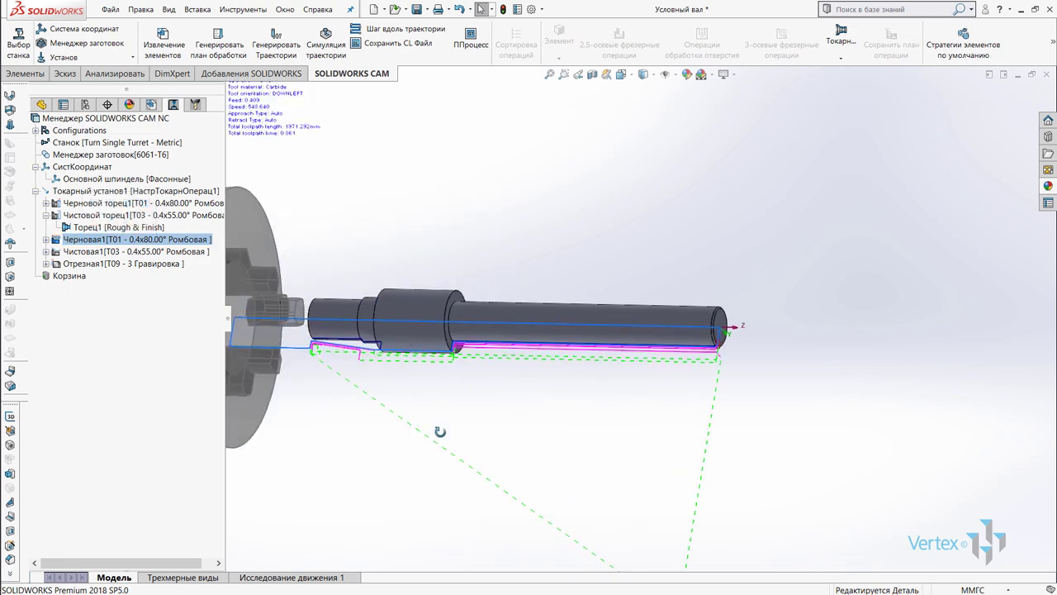
pyautogui.moveTo(435, 432); pyautogui.dragTo(437, 443, button='middle')
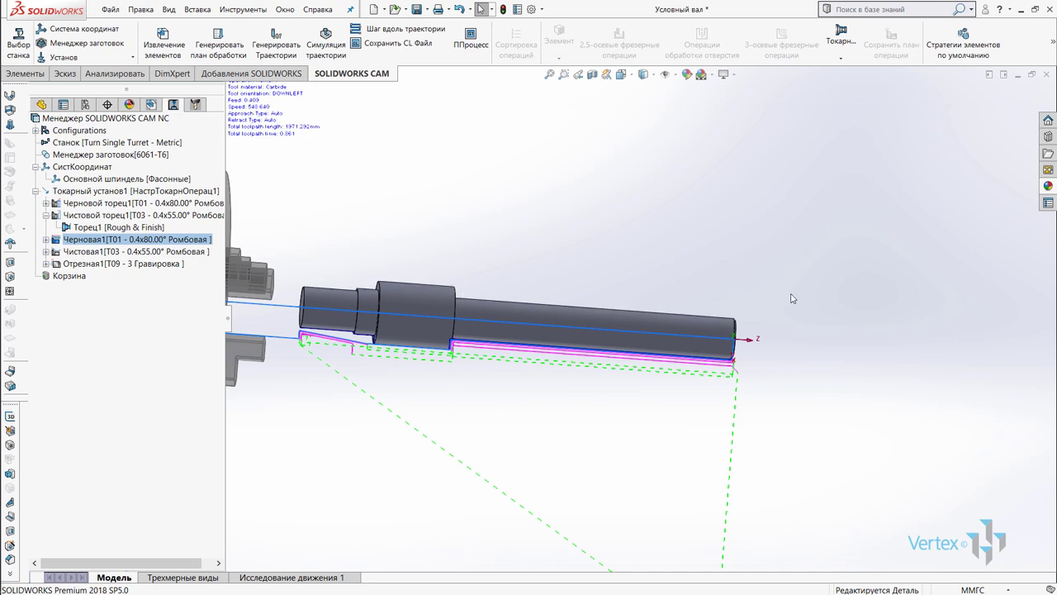
pyautogui.moveTo(709, 483); pyautogui.dragTo(694, 415, button='middle')
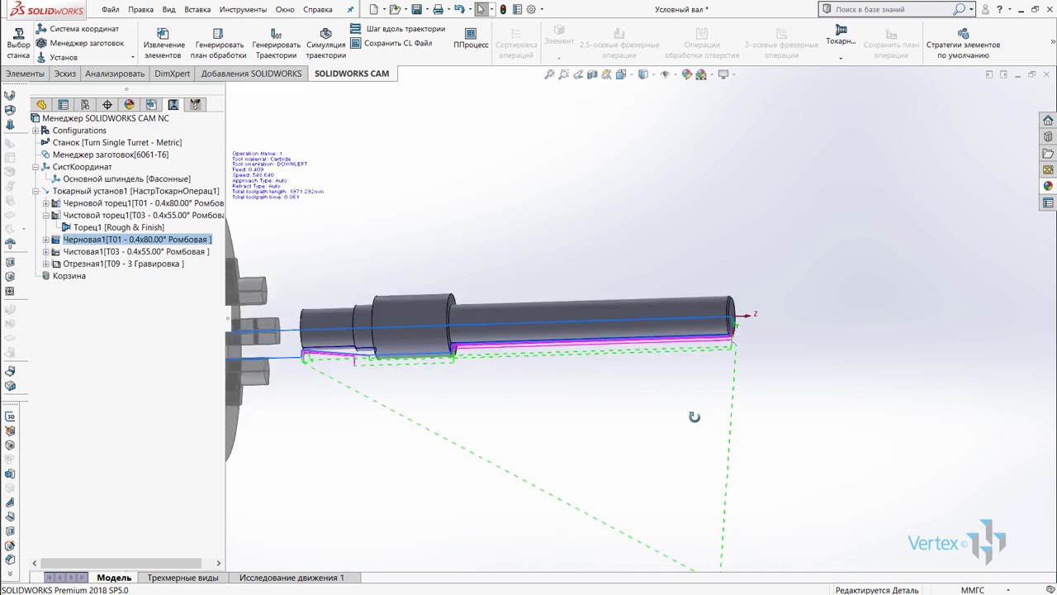
pyautogui.moveTo(697, 453); pyautogui.dragTo(701, 514, button='middle')
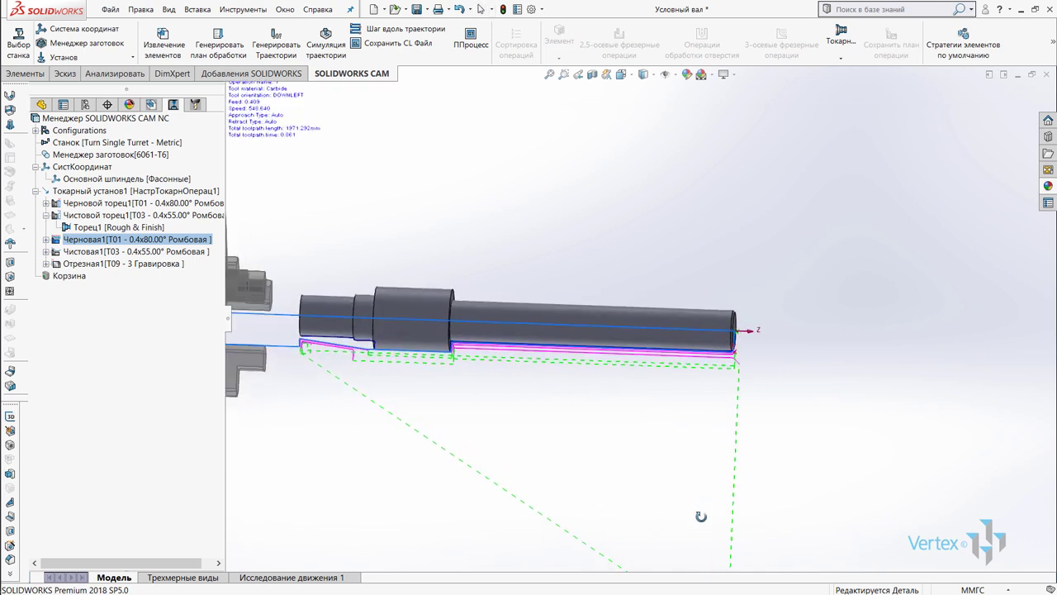
pyautogui.rightClick(708, 511)
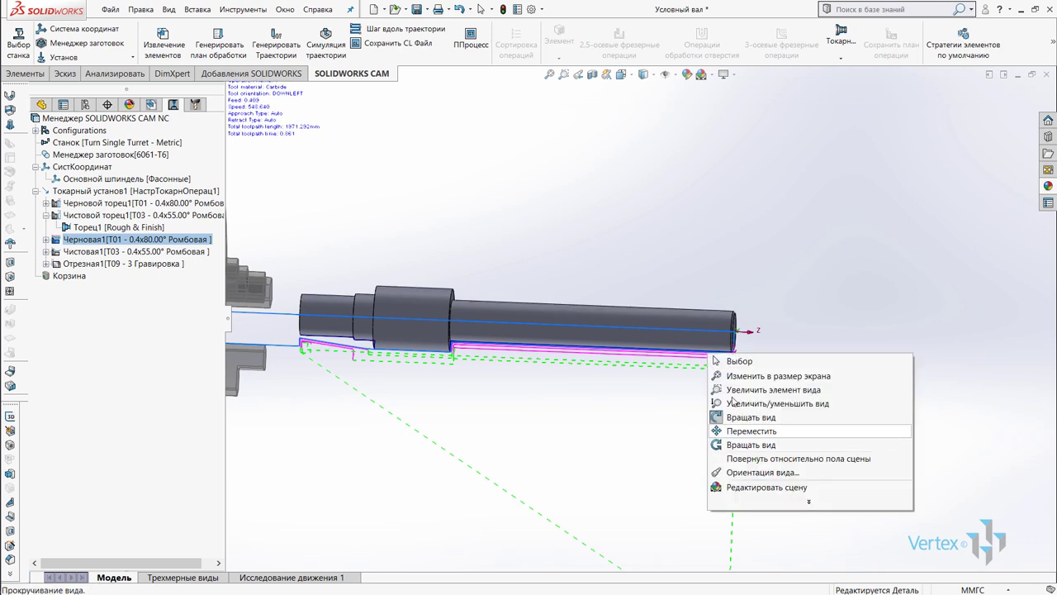
pyautogui.click(749, 297)
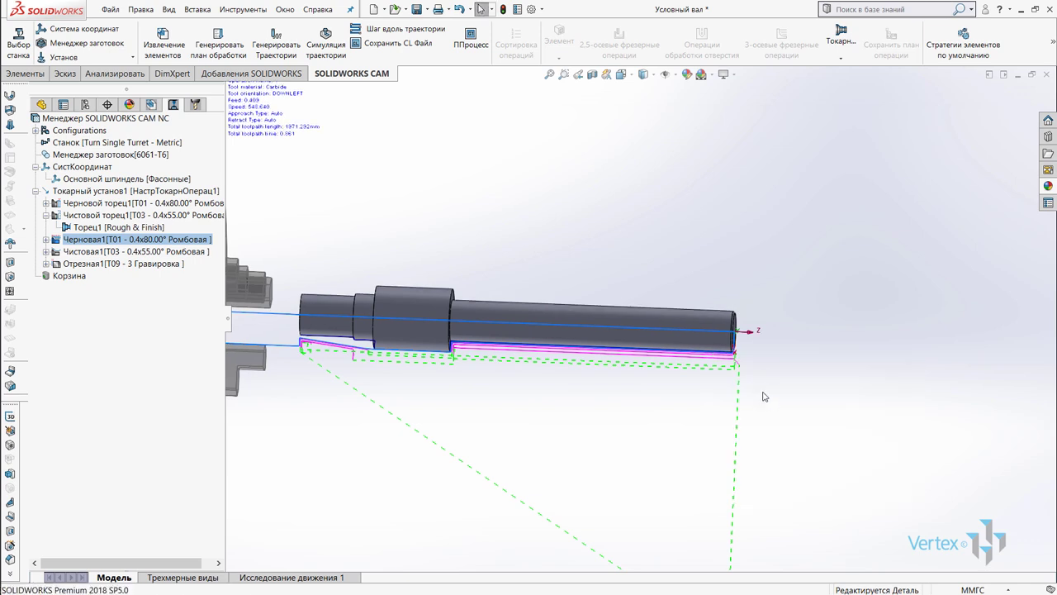
pyautogui.moveTo(574, 409); pyautogui.dragTo(372, 334, button='middle')
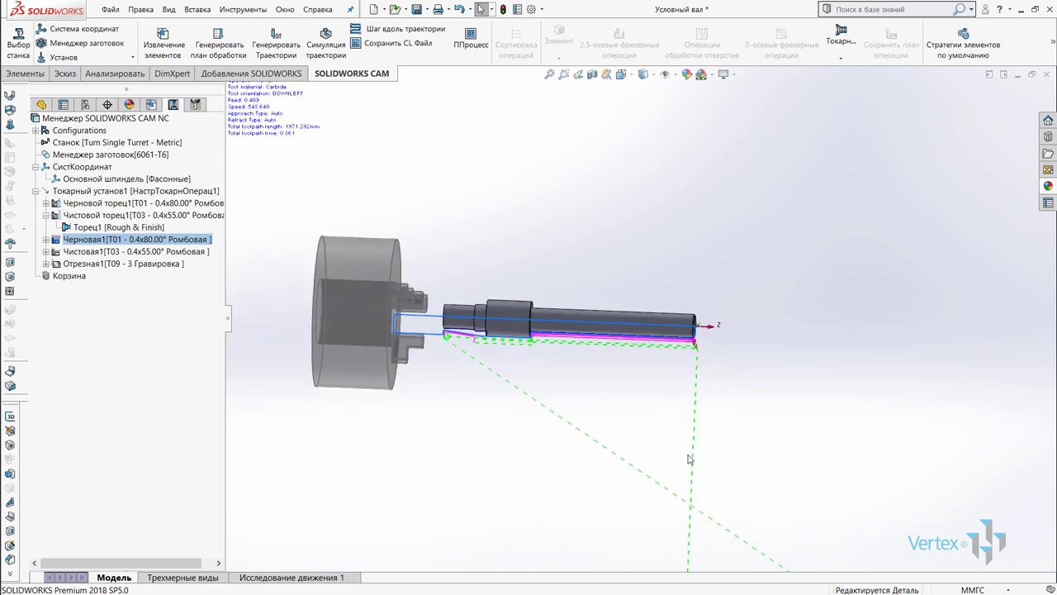
pyautogui.moveTo(569, 322)
pyautogui.mouseDown(button='middle')
pyautogui.moveTo(513, 384)
pyautogui.moveTo(465, 330)
pyautogui.moveTo(438, 326)
pyautogui.moveTo(550, 354)
pyautogui.moveTo(529, 318)
pyautogui.moveTo(550, 297)
pyautogui.mouseUp(button='middle')
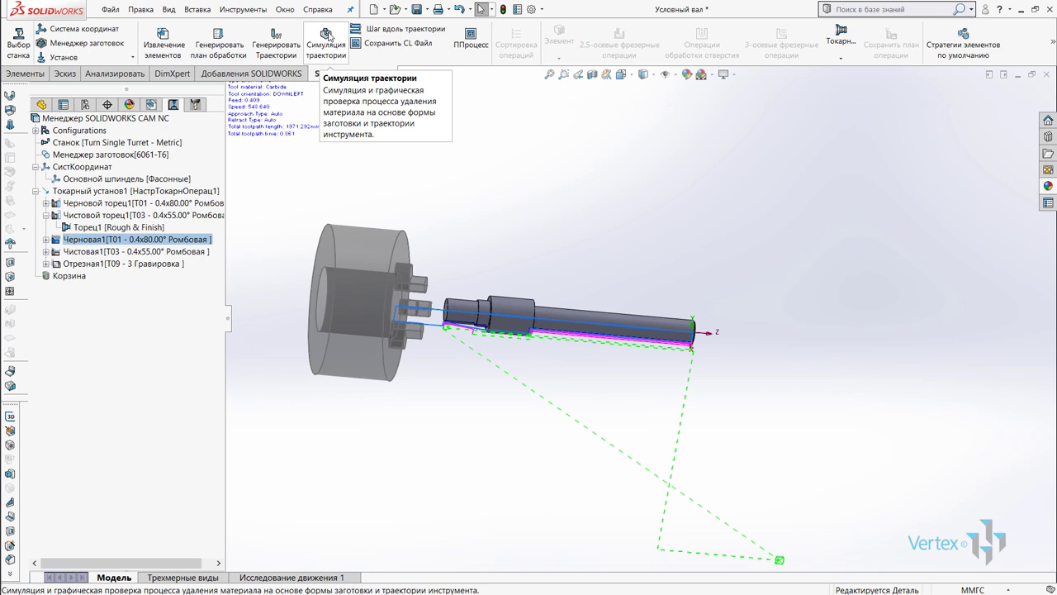
# Play the full toolpath simulation, inspect the machined shaft from several angles, then close it.
pyautogui.click(328, 35)
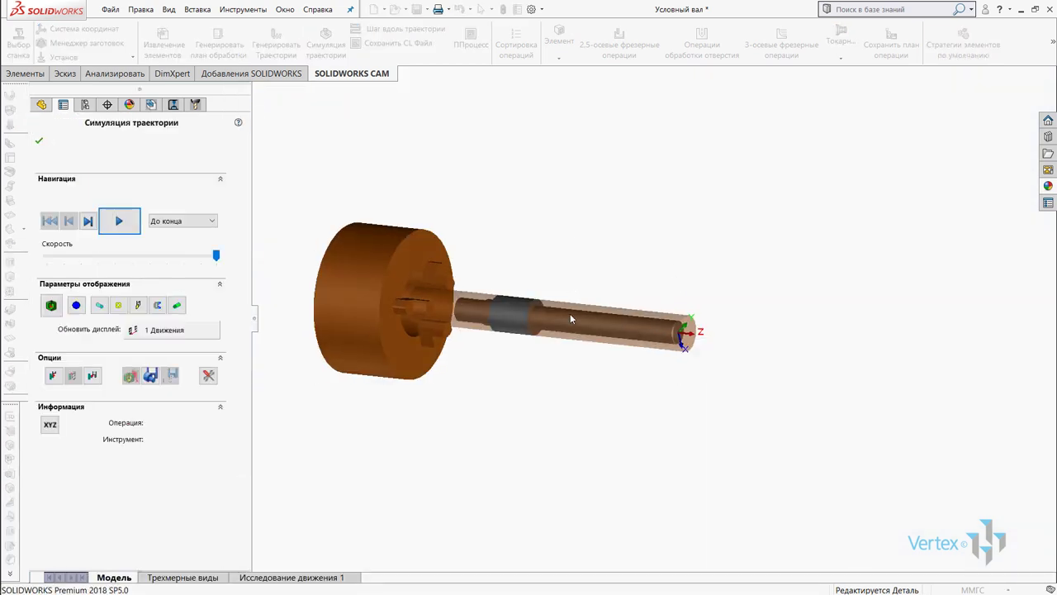
pyautogui.click(113, 225)
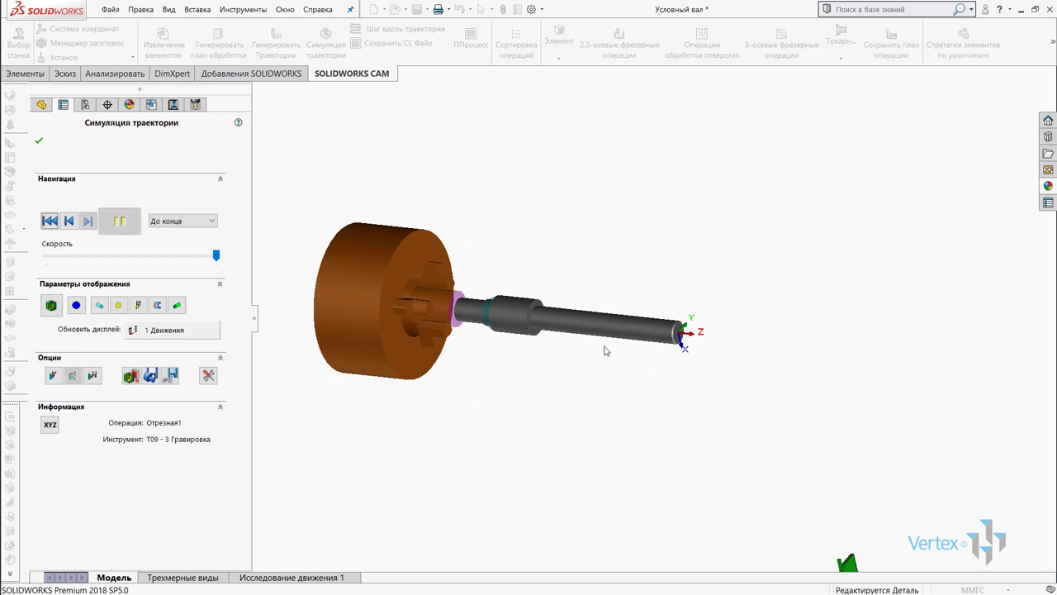
pyautogui.moveTo(633, 354)
pyautogui.mouseDown(button='middle')
pyautogui.moveTo(566, 243)
pyautogui.moveTo(540, 361)
pyautogui.moveTo(566, 413)
pyautogui.moveTo(590, 370)
pyautogui.moveTo(633, 366)
pyautogui.moveTo(623, 396)
pyautogui.moveTo(608, 392)
pyautogui.moveTo(600, 361)
pyautogui.mouseUp(button='middle')
pyautogui.scroll(-3, 467, 289)
pyautogui.scroll(-2, 428, 330)
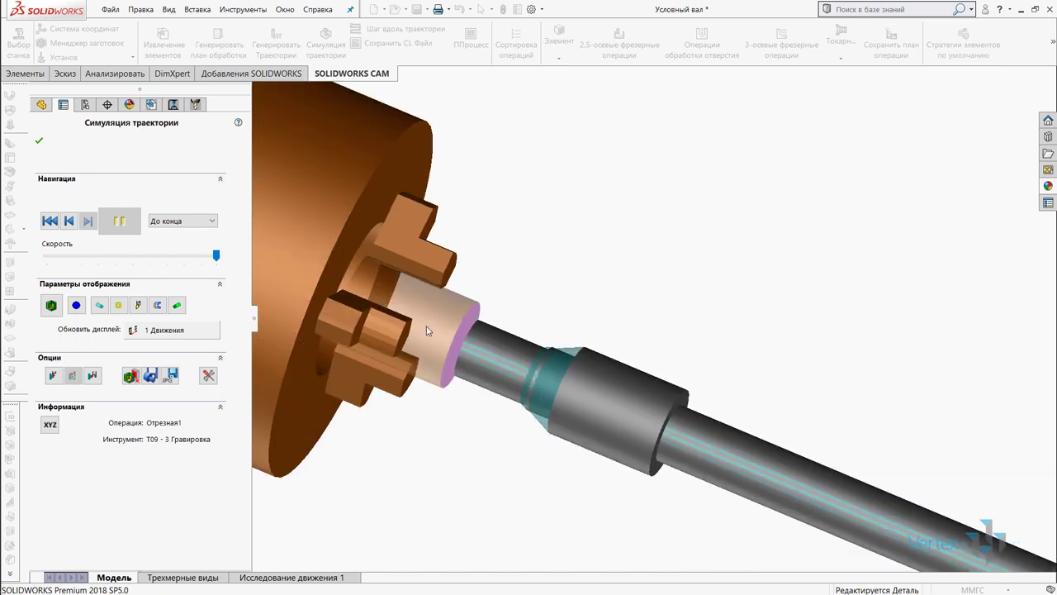
pyautogui.scroll(3, 428, 331)
pyautogui.moveTo(470, 368); pyautogui.dragTo(473, 369, button='middle')
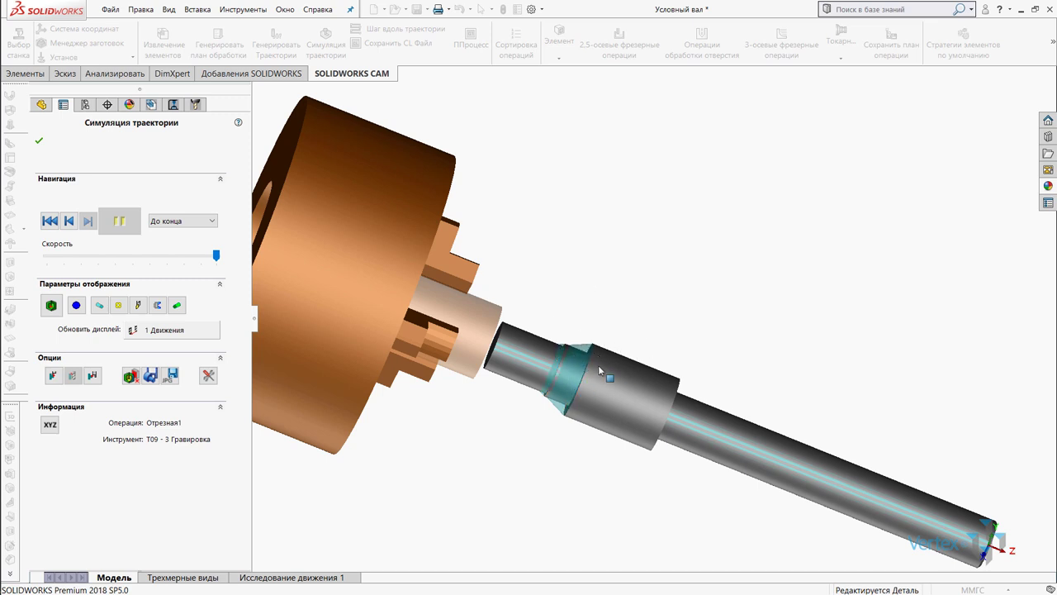
pyautogui.scroll(10, 603, 341)
pyautogui.scroll(-3, 714, 343)
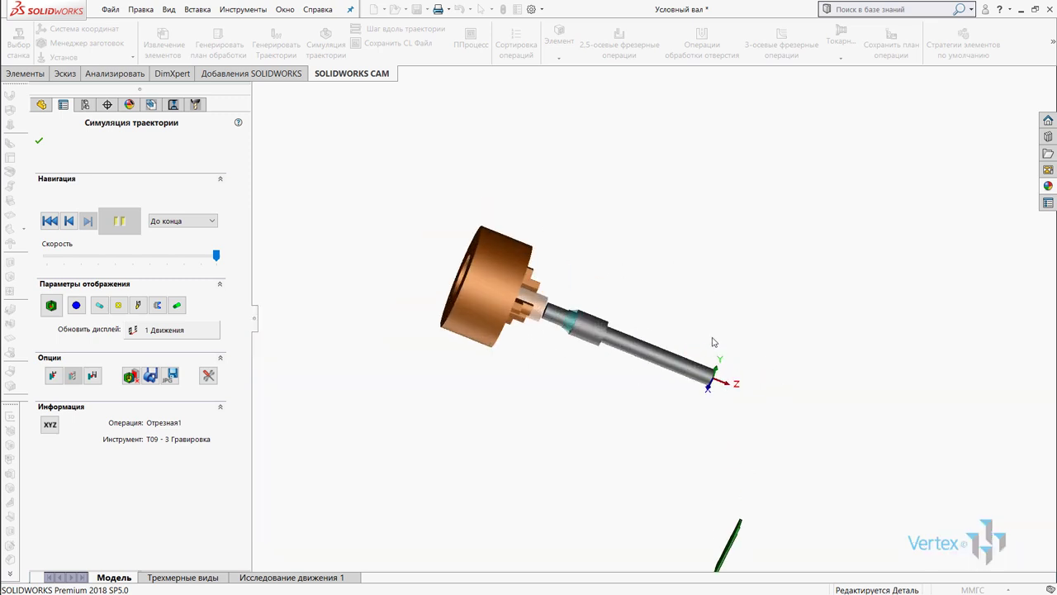
pyautogui.scroll(-5, 715, 343)
pyautogui.moveTo(684, 375)
pyautogui.mouseDown(button='middle')
pyautogui.moveTo(626, 319)
pyautogui.moveTo(478, 343)
pyautogui.moveTo(551, 291)
pyautogui.mouseUp(button='middle')
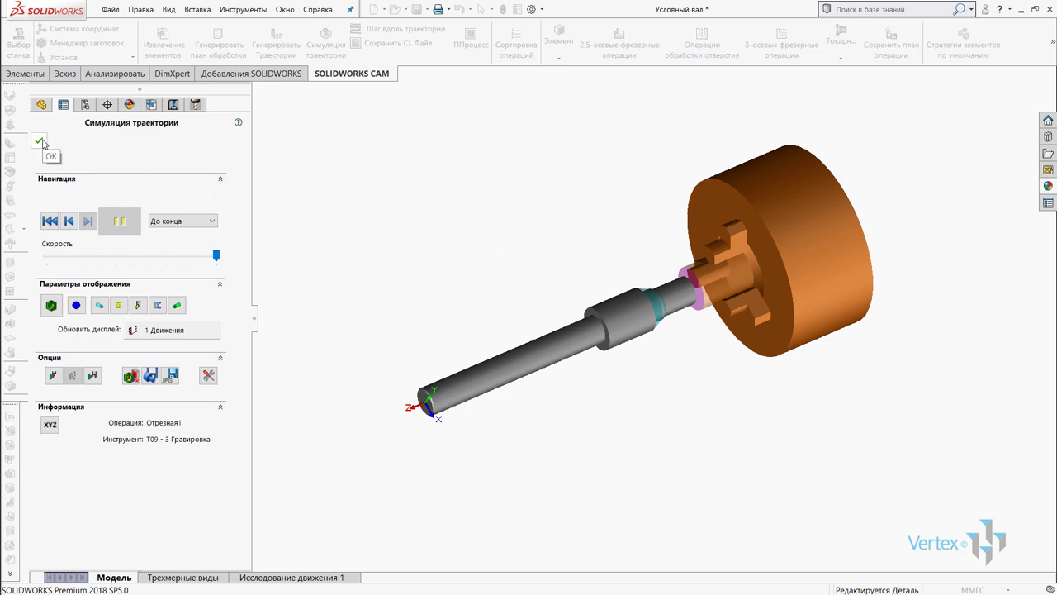
pyautogui.click(40, 142)
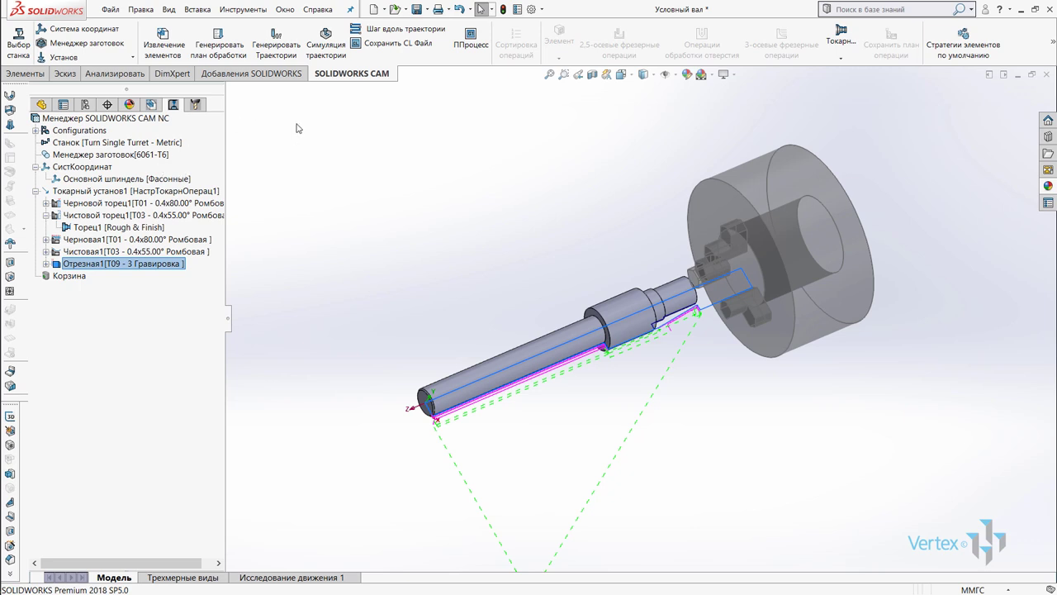
# Orbit to a side view of the shaft and chuck and show the Токарн... commands list.
pyautogui.moveTo(521, 350); pyautogui.dragTo(646, 347, button='middle')
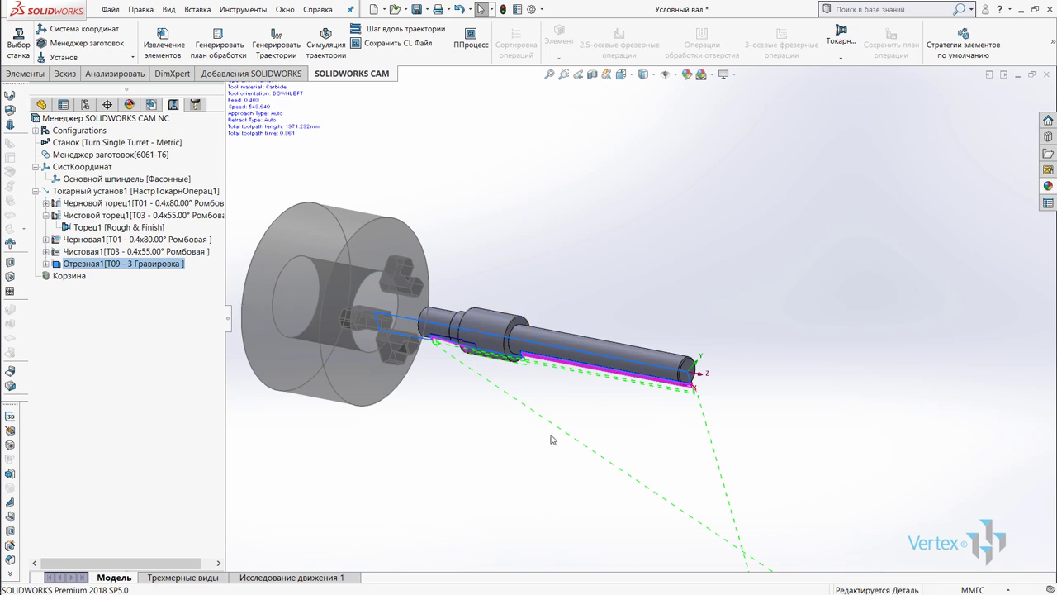
pyautogui.moveTo(551, 439); pyautogui.dragTo(591, 380, button='middle')
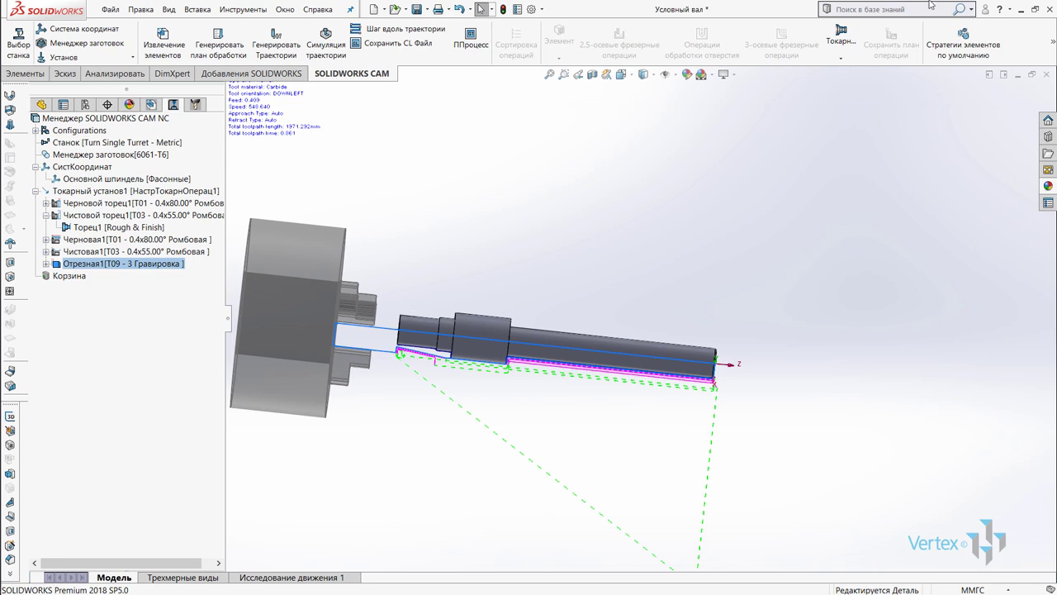
pyautogui.click(839, 60)
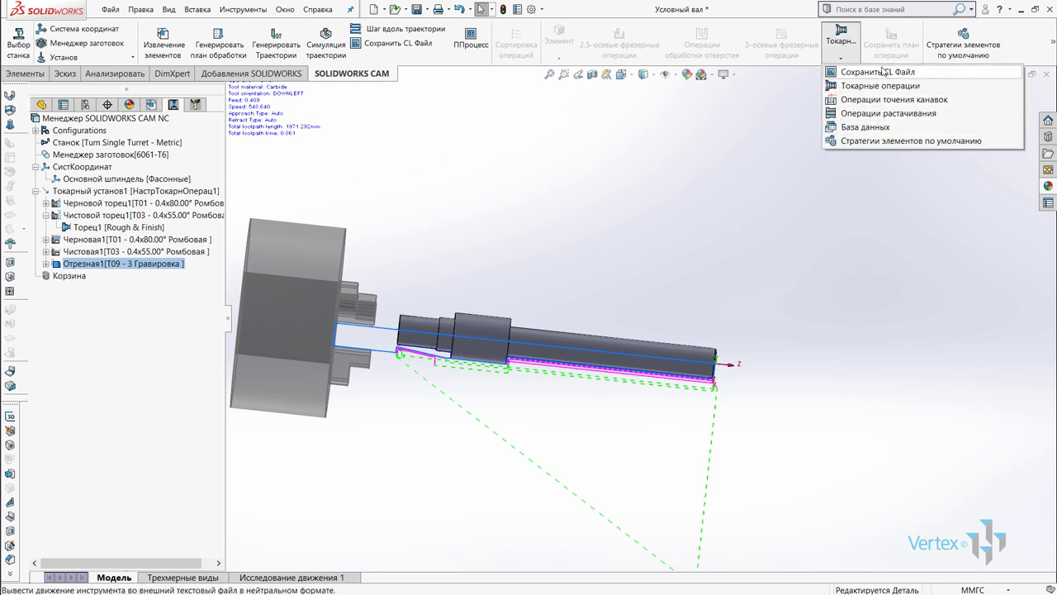
# Start saving the toolpaths as CL file Условный вал in .clt format.
pyautogui.click(867, 86)
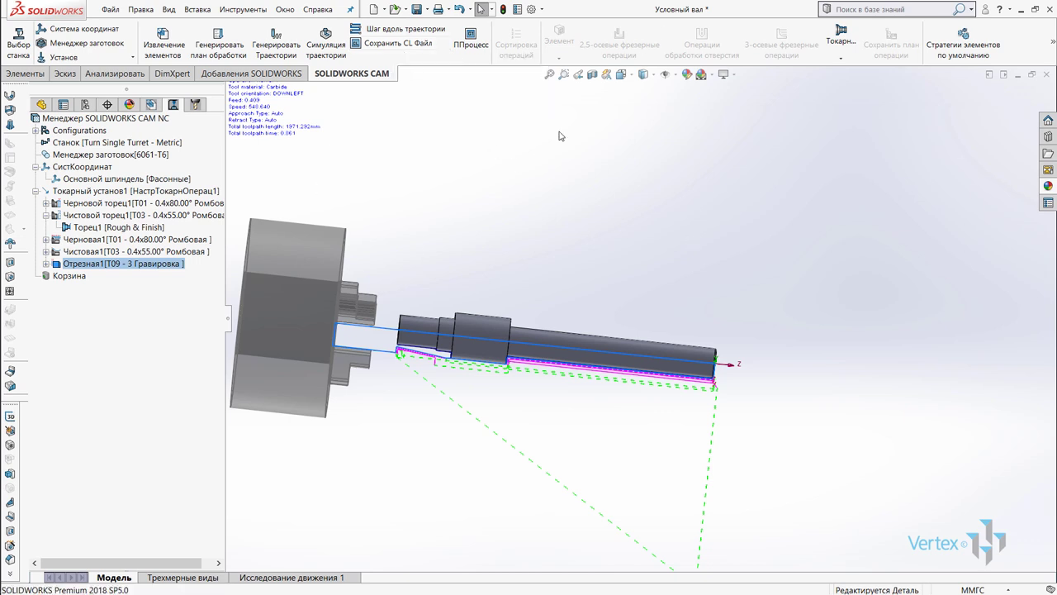
pyautogui.click(416, 46)
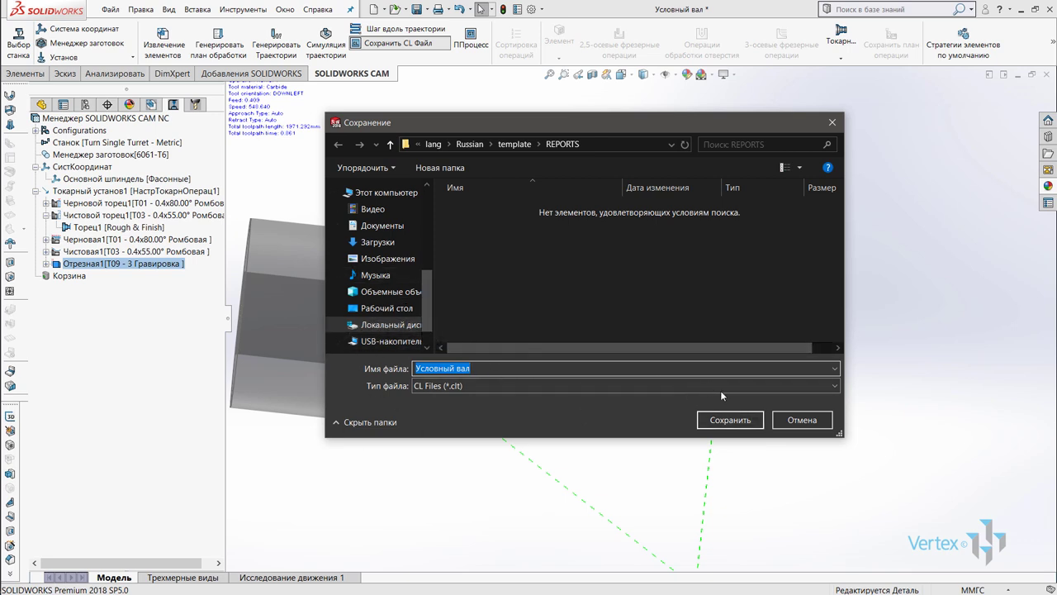
# Save the CL file Условный вал and dismiss the permission warning.
pyautogui.click(750, 423)
pyautogui.click(684, 328)
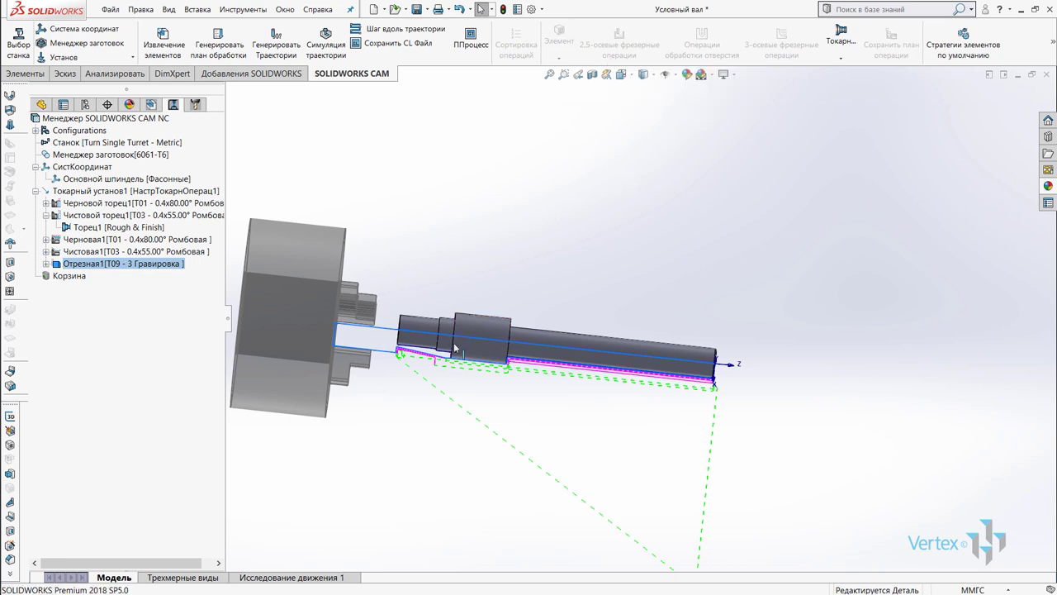
pyautogui.click(846, 57)
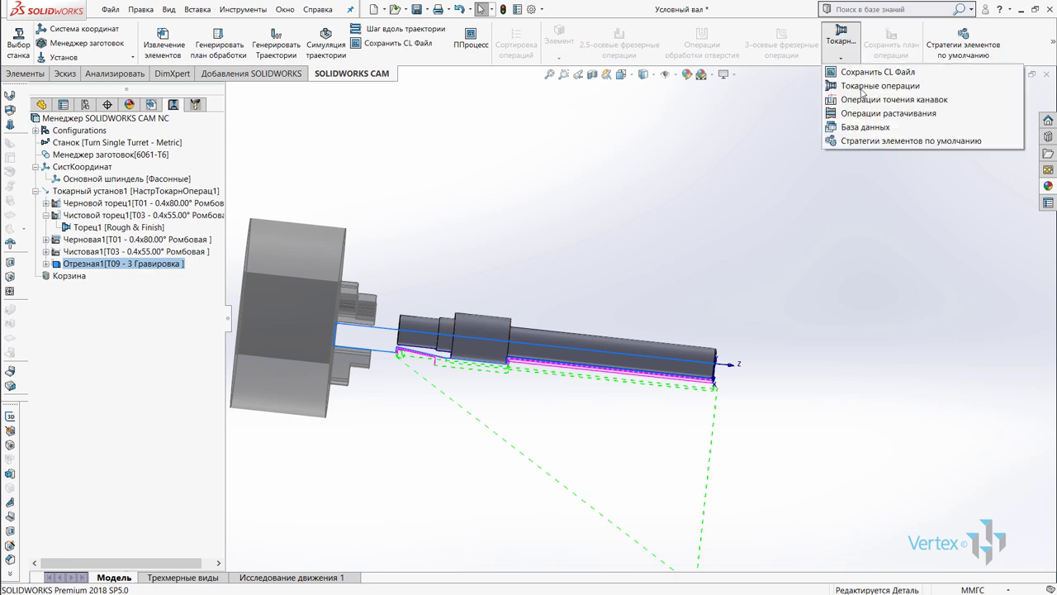
pyautogui.click(550, 151)
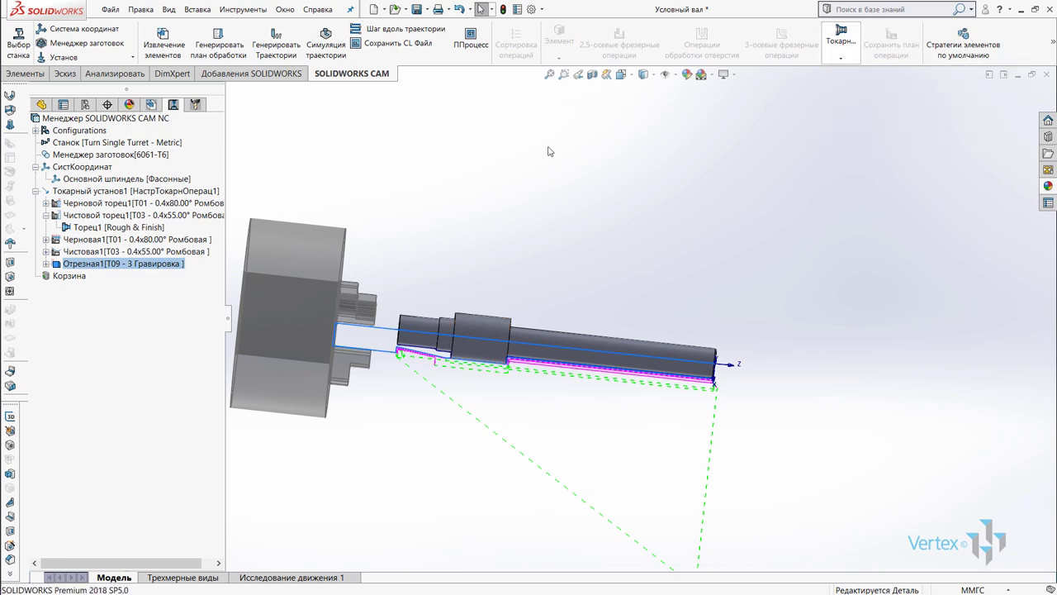